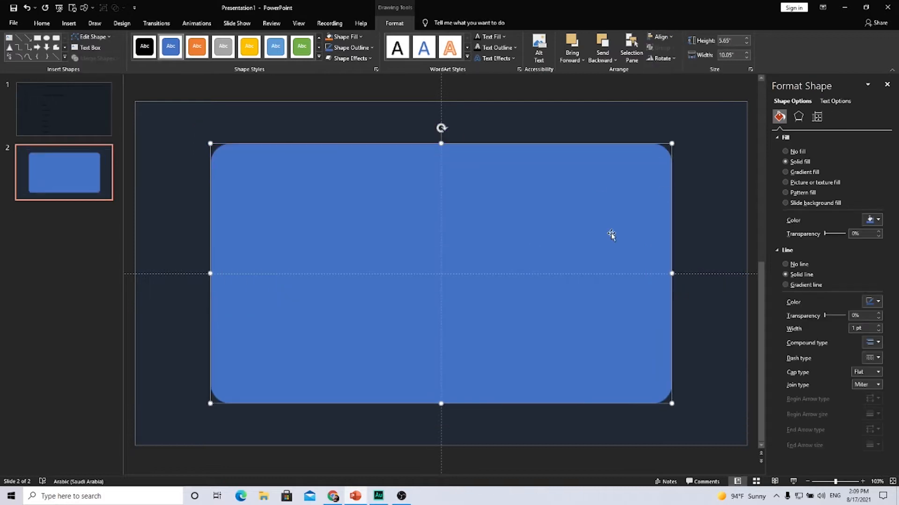
# - Fill the rounded rectangle covering the photo with a radial gradient, using 27% transparency and adjusted gradient stops
pyautogui.click(804, 172)
pyautogui.moveTo(829, 329); pyautogui.dragTo(833, 329)
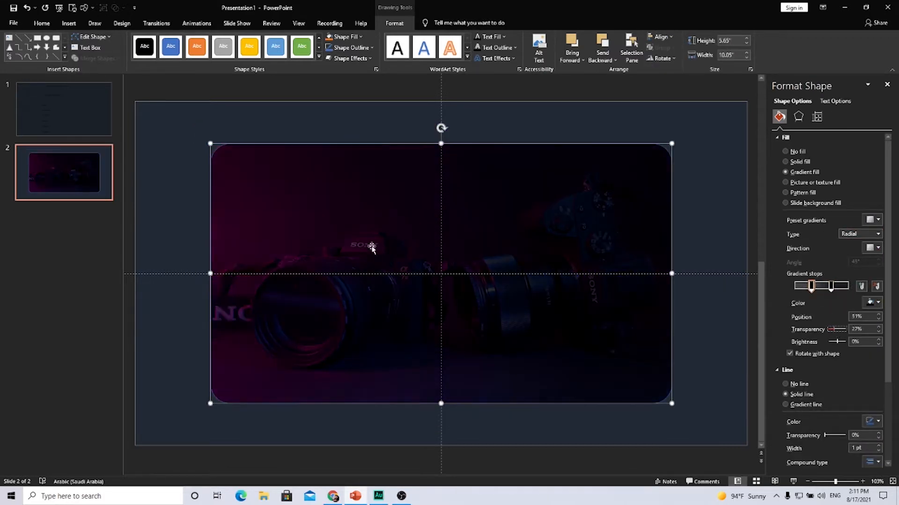
pyautogui.moveTo(811, 287); pyautogui.dragTo(805, 286)
# - Give the rounded rectangle a gradient outline that runs from black to white toward its lower-right corner
pyautogui.scroll(-3, 823, 328)
pyautogui.click(798, 299)
pyautogui.scroll(-2, 824, 300)
pyautogui.click(878, 374)
pyautogui.click(709, 187)
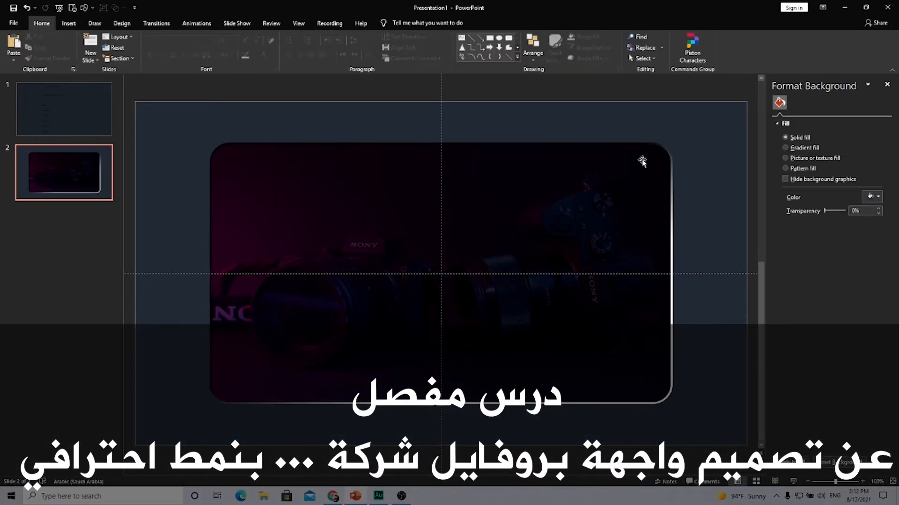
# - Draw a reflection shape over the card with a transparent white linear gradient at 90° and no outline
pyautogui.click(490, 37)
pyautogui.moveTo(267, 123); pyautogui.dragTo(548, 403)
pyautogui.click(804, 173)
pyautogui.click(799, 384)
pyautogui.click(878, 234)
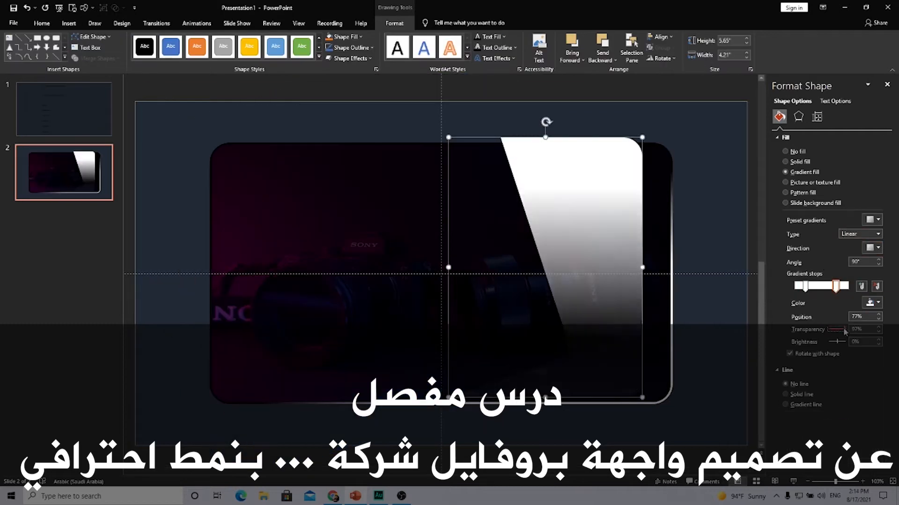
pyautogui.moveTo(829, 329); pyautogui.dragTo(842, 329)
# - Duplicate the reflection shape, rotate the copy onto the card's lower-left side and adjust its gradient transparency
pyautogui.hotkey('ctrl', 'd')
pyautogui.click(661, 59)
pyautogui.moveTo(337, 290); pyautogui.dragTo(275, 284)
pyautogui.moveTo(842, 329); pyautogui.dragTo(844, 330)
# - Group all the card's shapes and add a preset shadow, adjusting the shadow's transparency, angle and distance
pyautogui.hotkey('ctrl', 'a')
pyautogui.click(394, 23)
pyautogui.click(661, 47)
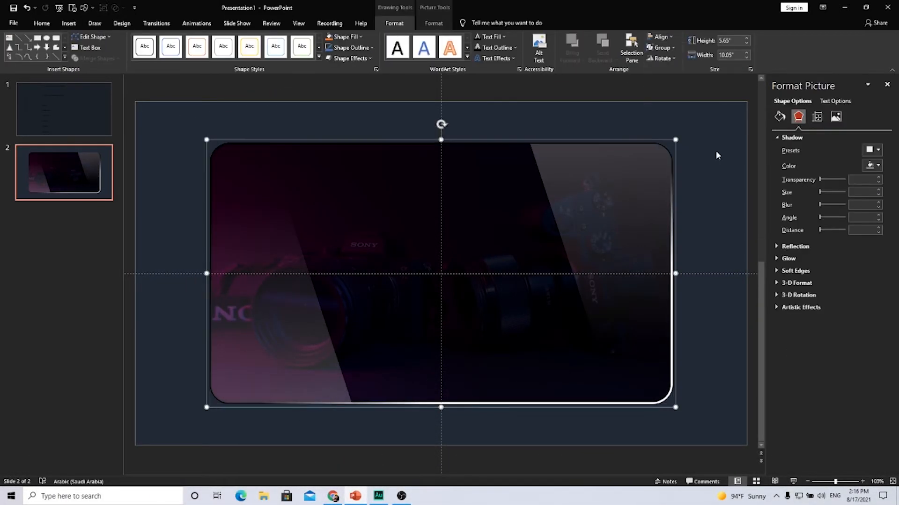
pyautogui.click(872, 150)
pyautogui.moveTo(834, 180); pyautogui.dragTo(825, 180)
pyautogui.moveTo(822, 218); pyautogui.dragTo(838, 224)
pyautogui.click(465, 430)
# - Copy the "Professional company profile" text from slide 1 and paste it onto slide 2
pyautogui.click(65, 110)
pyautogui.click(370, 132)
pyautogui.hotkey('ctrl', 'c')
pyautogui.click(64, 172)
pyautogui.hotkey('ctrl', 'v')
# - Widen the character spacing of "Professional company profile" and place a copy of it along the card's bottom edge
pyautogui.click(208, 56)
pyautogui.click(207, 115)
pyautogui.click(835, 101)
pyautogui.moveTo(461, 121); pyautogui.dragTo(512, 385)
# - Copy the vertical name text from slide 1 onto slide 2 and place it beside the card's left edge
pyautogui.click(64, 110)
pyautogui.hotkey('ctrl', 'c')
pyautogui.click(64, 172)
pyautogui.hotkey('ctrl', 'v')
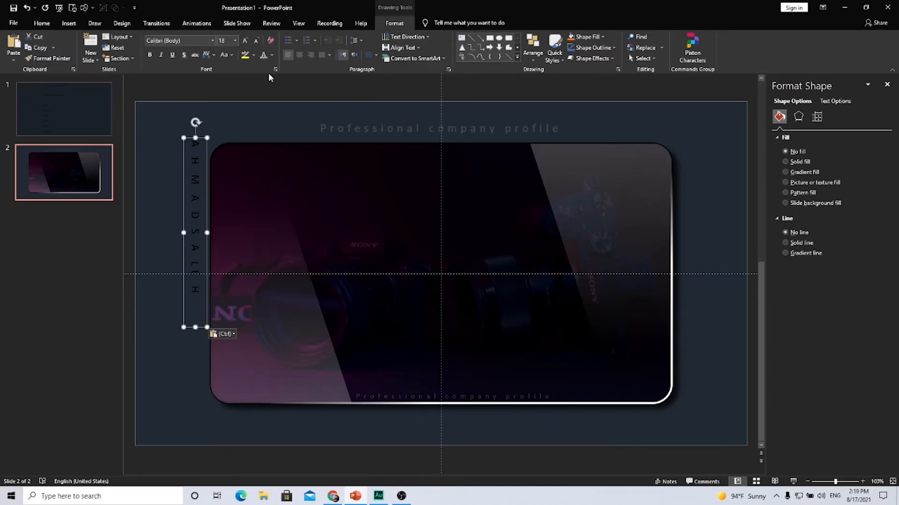
pyautogui.click(835, 101)
pyautogui.moveTo(199, 144); pyautogui.dragTo(181, 138)
pyautogui.click(335, 431)
# - Add the language labels AR, TR and FR as text boxes in the card's upper-right corner
pyautogui.click(69, 23)
pyautogui.click(486, 45)
pyautogui.click(465, 190)
pyautogui.write('AR')
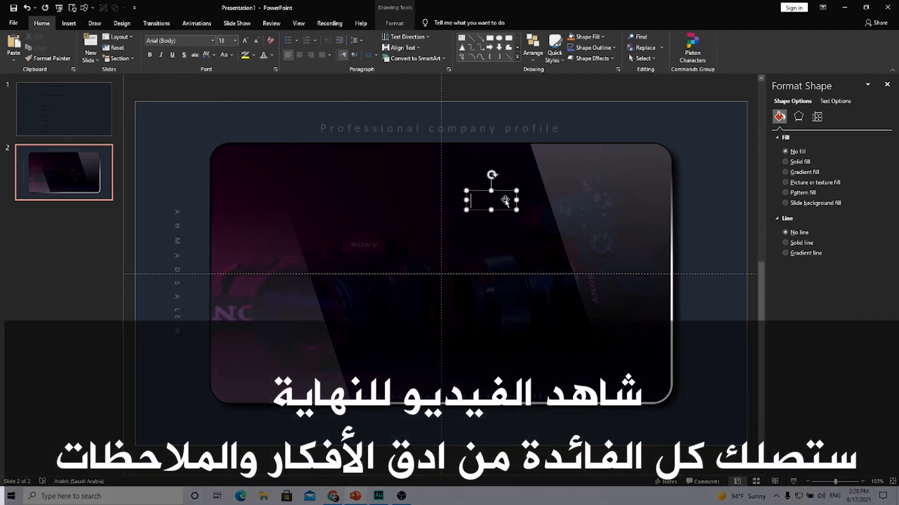
pyautogui.moveTo(506, 198); pyautogui.dragTo(560, 158)
pyautogui.doubleClick(575, 157)
pyautogui.write('TR')
# - Align the language labels with each other and change their font colour to white
pyautogui.click(660, 37)
pyautogui.click(688, 119)
pyautogui.click(271, 56)
# - Copy the About, Data tables, Services, Analytics, workouts and Contact Us labels from slide 1 and arrange them across the card's top
pyautogui.click(64, 110)
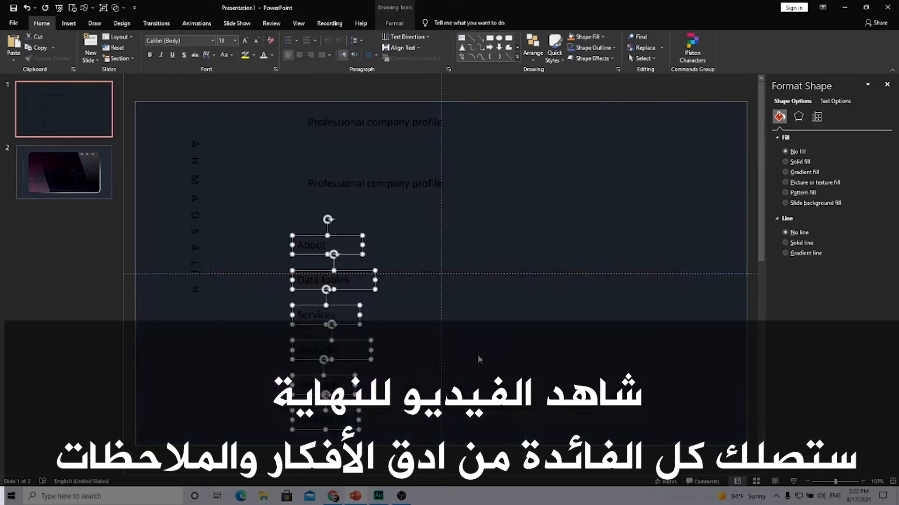
pyautogui.click(64, 173)
pyautogui.hotkey('ctrl', 'v')
pyautogui.moveTo(323, 340); pyautogui.dragTo(419, 158)
pyautogui.moveTo(319, 376); pyautogui.dragTo(468, 164)
pyautogui.click(228, 158)
pyautogui.moveTo(322, 412); pyautogui.dragTo(483, 150)
# - Reduce the font size of the AR, TR and FR labels and align them with the menu row
pyautogui.click(395, 23)
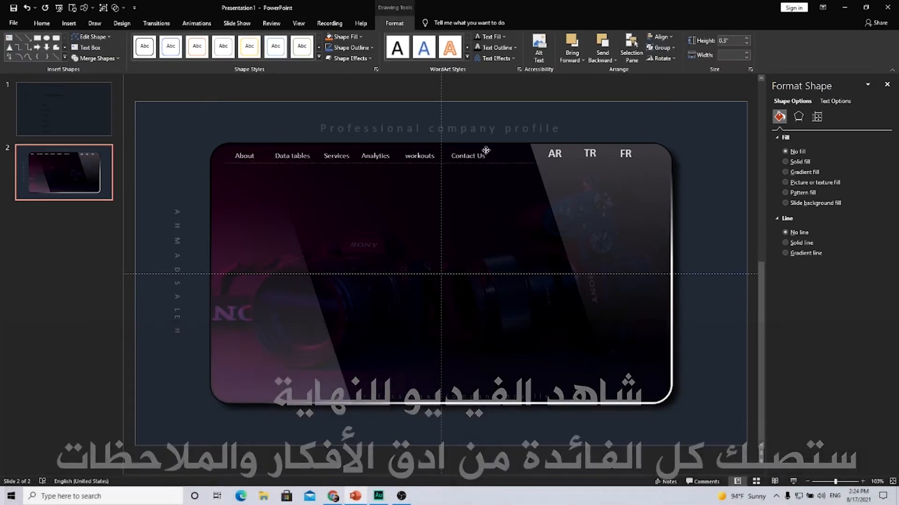
pyautogui.click(42, 23)
pyautogui.click(257, 41)
pyautogui.click(497, 92)
# - Add the title "AL-KHATIB COMPANY" in a text box below the menu row and enlarge its font
pyautogui.click(69, 23)
pyautogui.click(486, 45)
pyautogui.moveTo(312, 200); pyautogui.dragTo(557, 229)
pyautogui.write('AL-KHATIB COMPANY')
pyautogui.click(245, 42)
# - Add a white paragraph of "The quick brown fox jumps over the lazy dog." below the title, adjusting its width and line spacing
pyautogui.moveTo(362, 266); pyautogui.dragTo(482, 331)
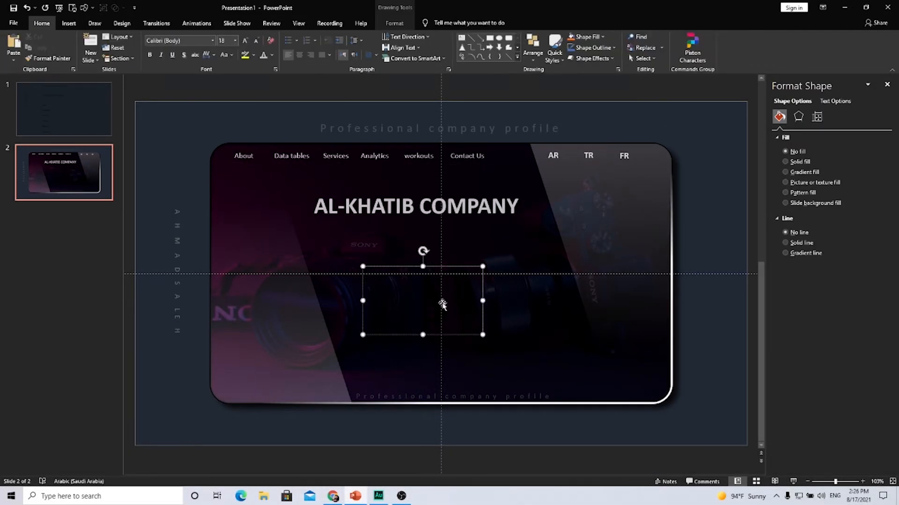
pyautogui.click(271, 55)
pyautogui.moveTo(376, 267); pyautogui.dragTo(322, 221)
pyautogui.click(356, 41)
pyautogui.moveTo(436, 261); pyautogui.dragTo(468, 261)
# - Draw a rounded button about 0.79" by 2.64" below the paragraph, with a dark 135° linear gradient, no outline and a soft effect
pyautogui.moveTo(351, 304); pyautogui.dragTo(472, 341)
pyautogui.click(319, 57)
pyautogui.click(191, 149)
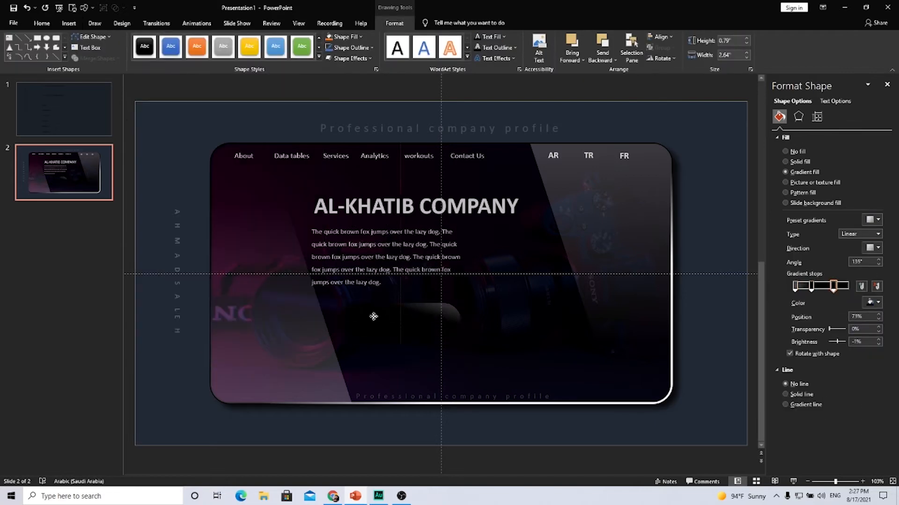
pyautogui.click(799, 116)
pyautogui.moveTo(821, 205); pyautogui.dragTo(826, 205)
# - Label the rounded button "More" in bold text
pyautogui.write('More')
pyautogui.doubleClick(369, 322)
pyautogui.click(151, 57)
# - Draw a horizontal arrow after the word "More" on the button
pyautogui.click(69, 23)
pyautogui.click(150, 44)
pyautogui.click(167, 108)
pyautogui.moveTo(402, 321); pyautogui.dragTo(445, 321)
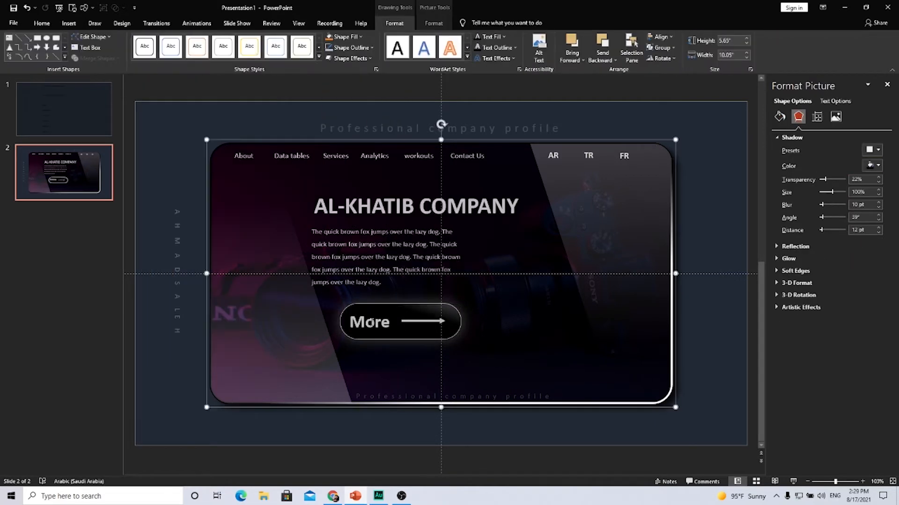
# - Copy the AL-KHATIB COMPANY title to the slide's bottom and enlarge it to span beyond the card's width
pyautogui.moveTo(416, 206); pyautogui.dragTo(416, 411)
pyautogui.click(42, 23)
pyautogui.click(245, 41)
pyautogui.moveTo(538, 410); pyautogui.dragTo(702, 410)
pyautogui.click(835, 101)
pyautogui.click(798, 116)
pyautogui.moveTo(820, 230); pyautogui.dragTo(822, 231)
pyautogui.hotkey('ctrl', 'z')
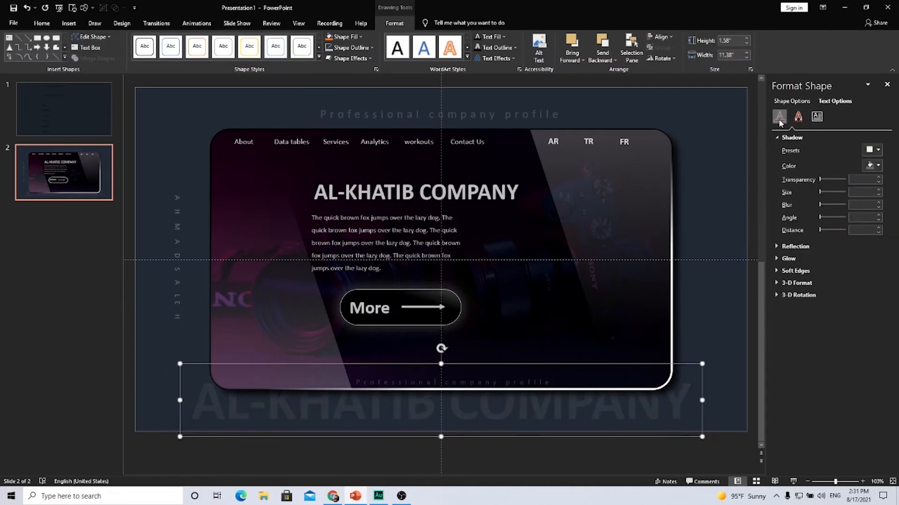
# - Change the slide background to a darker blue-black colour
pyautogui.click(723, 402)
pyautogui.click(872, 197)
# - Draw an outlined rounded rectangle around the top text, send it behind the card and start the slide show
pyautogui.click(69, 23)
pyautogui.click(151, 45)
pyautogui.moveTo(241, 97); pyautogui.dragTo(639, 369)
pyautogui.click(348, 47)
pyautogui.click(333, 89)
pyautogui.click(603, 58)
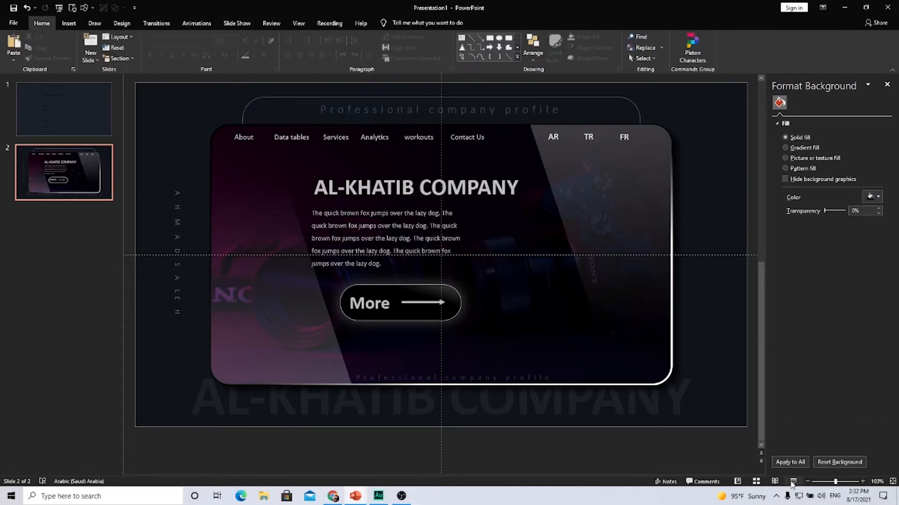
pyautogui.click(793, 482)
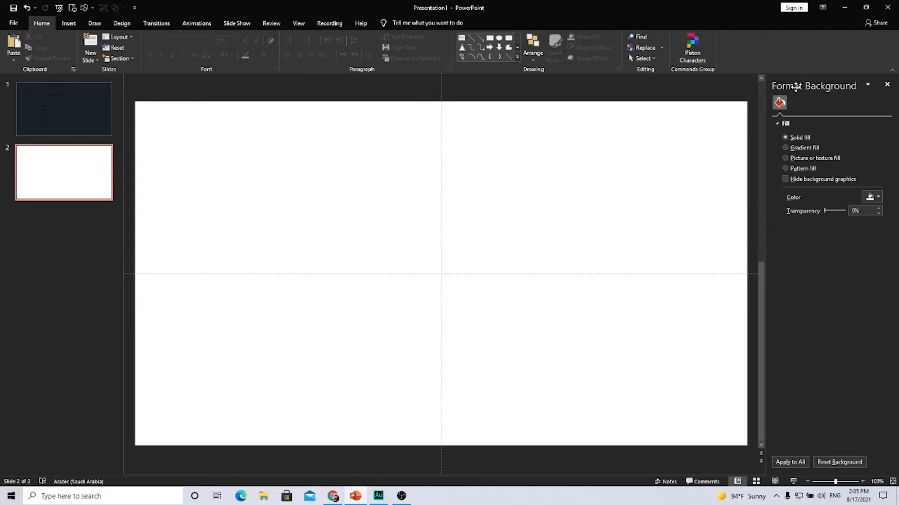
# - Set the blank second slide's background to a solid dark blue-gray fill
pyautogui.click(887, 85)
pyautogui.rightClick(601, 189)
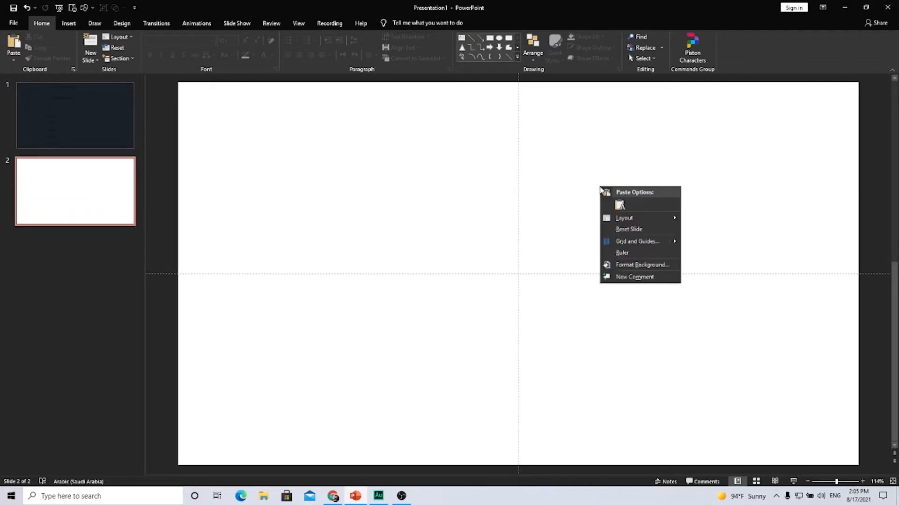
pyautogui.click(630, 265)
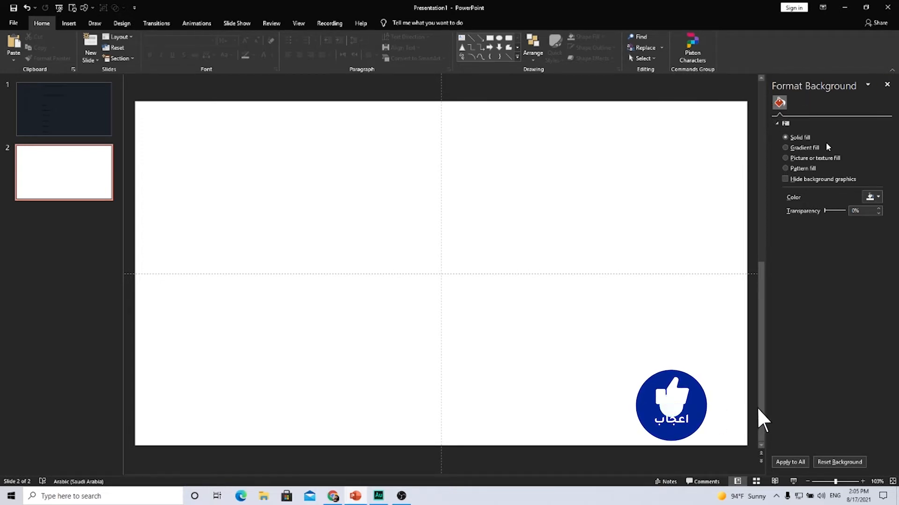
pyautogui.click(878, 198)
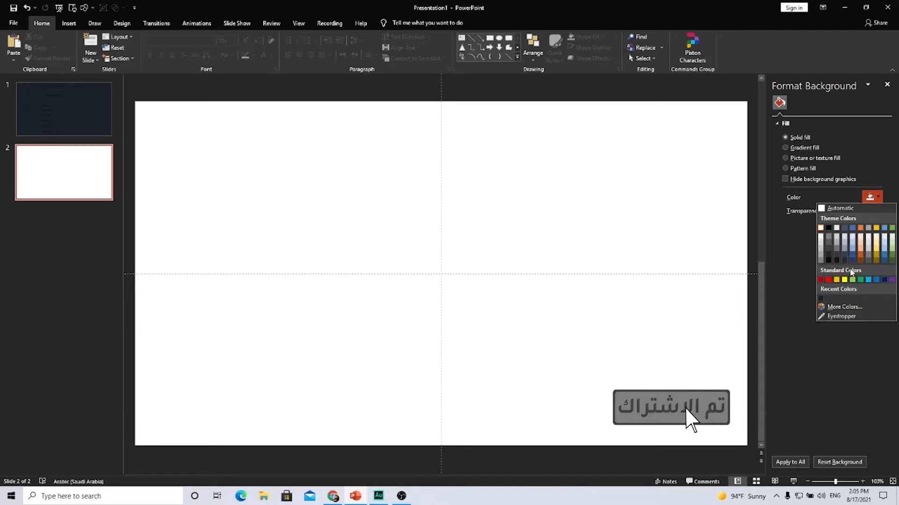
pyautogui.click(836, 260)
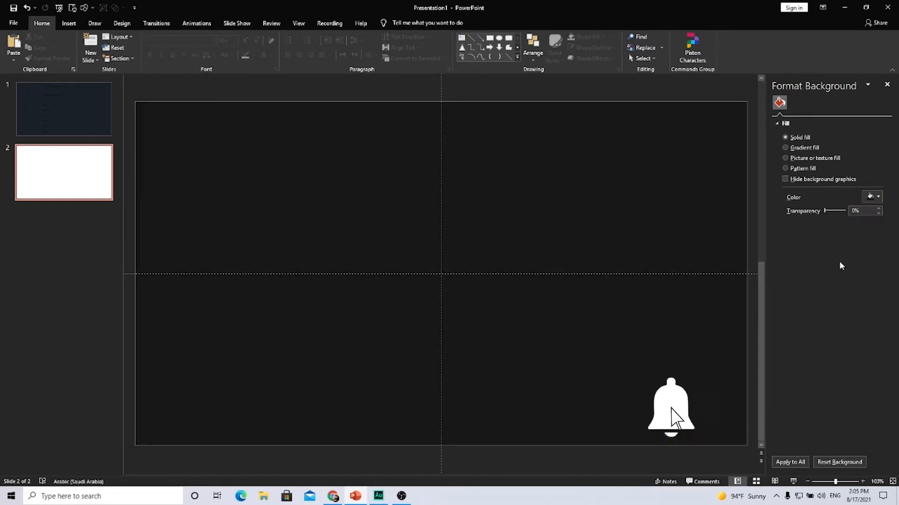
pyautogui.click(875, 197)
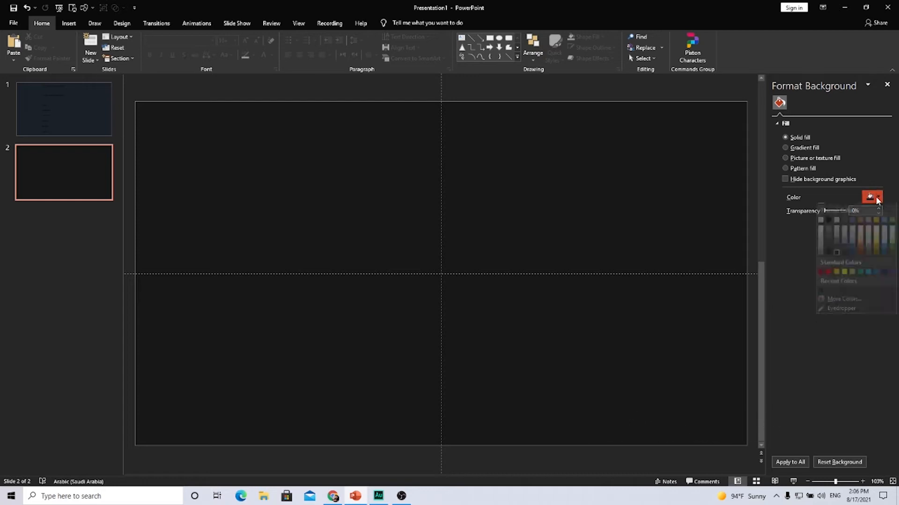
pyautogui.click(841, 261)
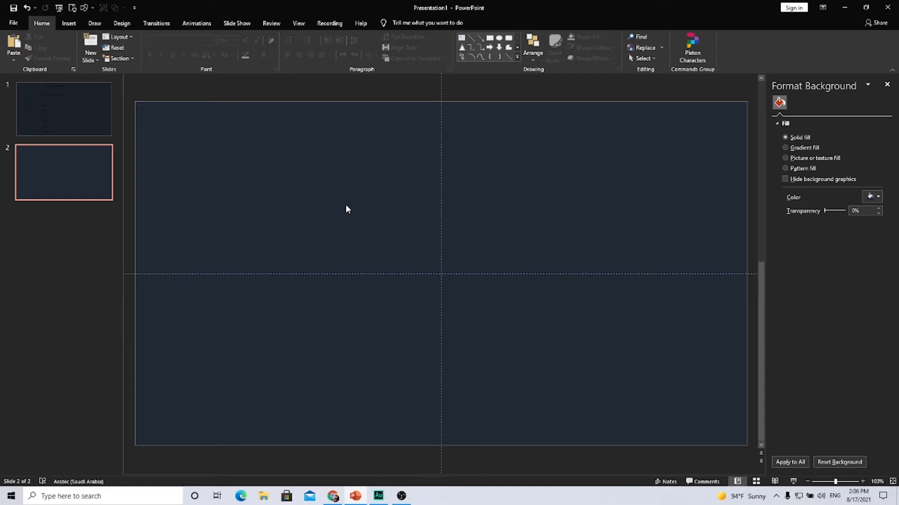
# - Switch to Chrome and download the Sony cameras photo from Unsplash in Large (2400x1600) size to the Desktop
pyautogui.click(332, 496)
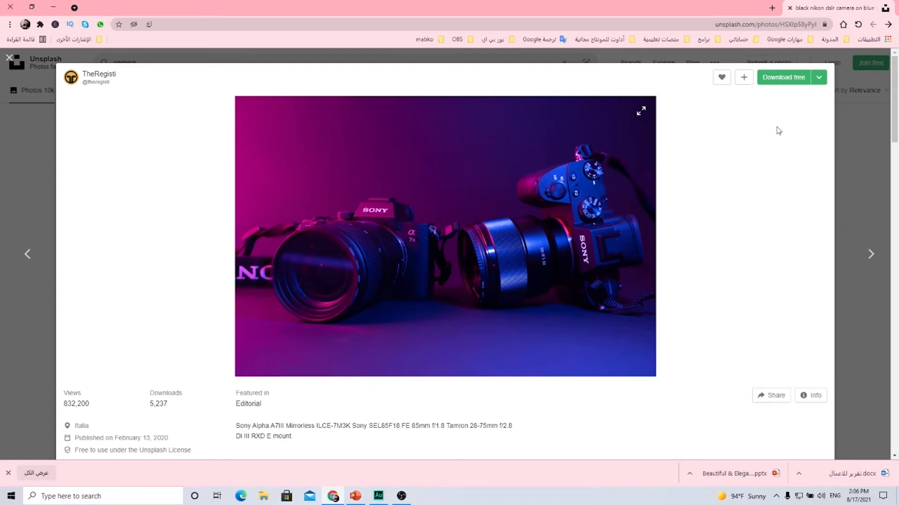
pyautogui.click(818, 77)
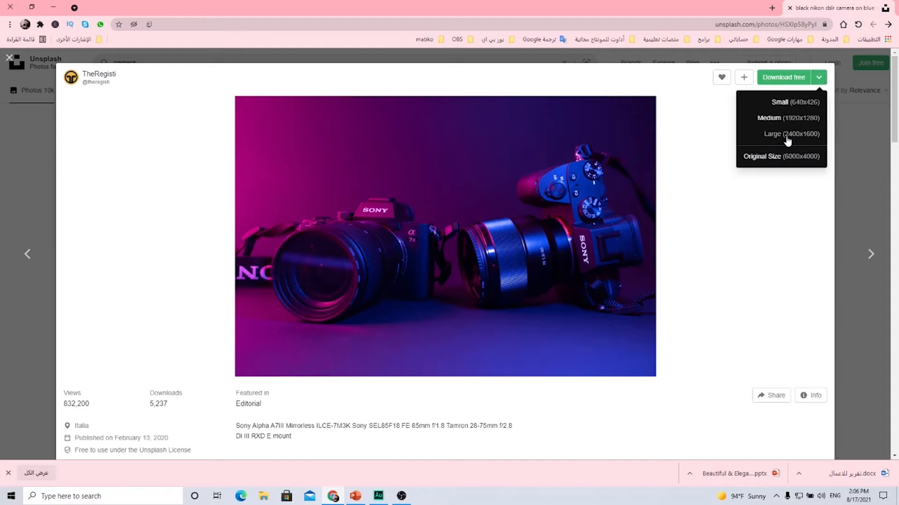
pyautogui.rightClick(520, 189)
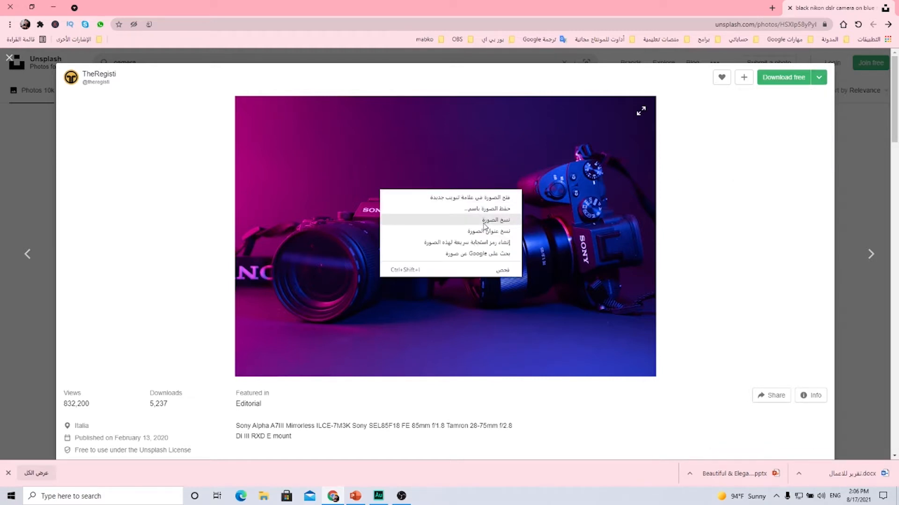
pyautogui.click(819, 79)
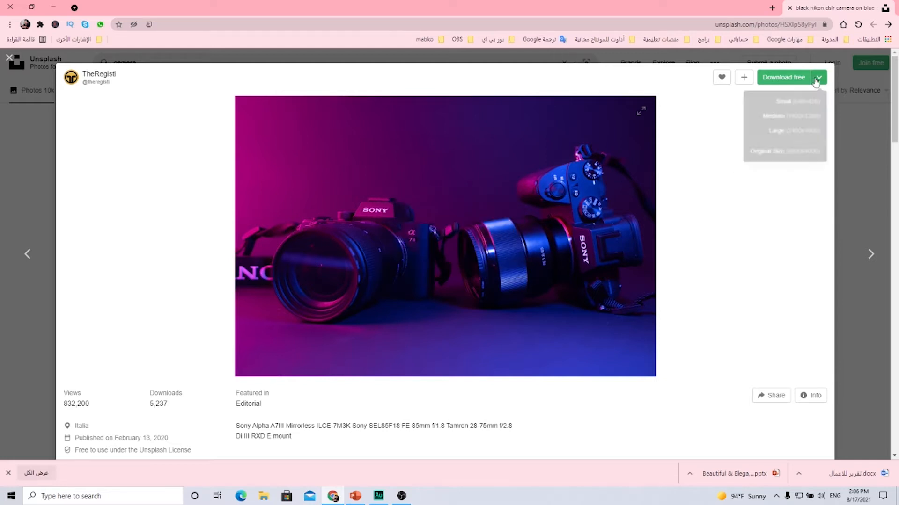
pyautogui.click(788, 136)
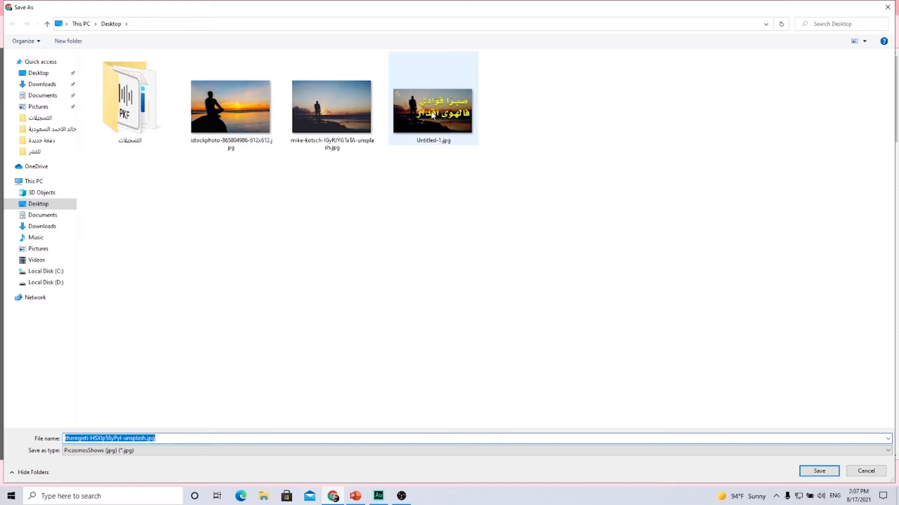
pyautogui.click(821, 472)
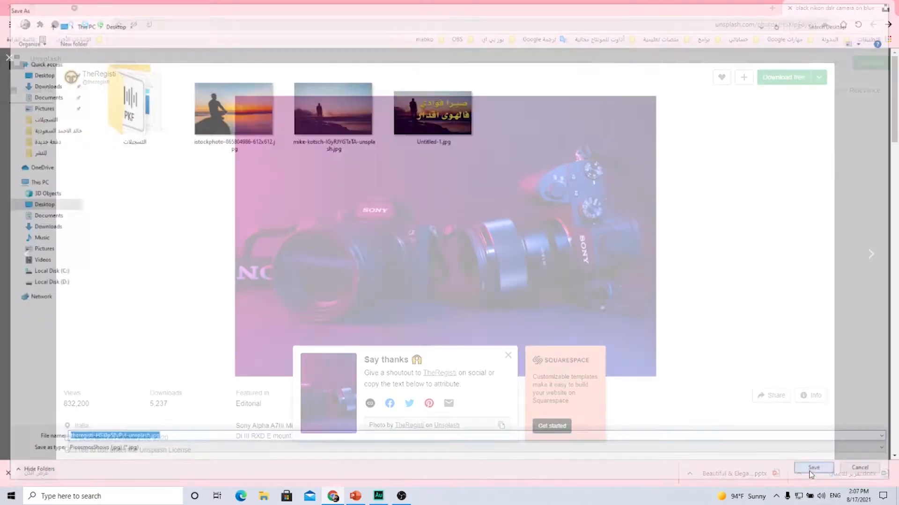
# - Switch to PowerPoint and insert theregisti-HSXIp58yPyI-unsplash.jpg from the Desktop onto slide 2
pyautogui.click(355, 496)
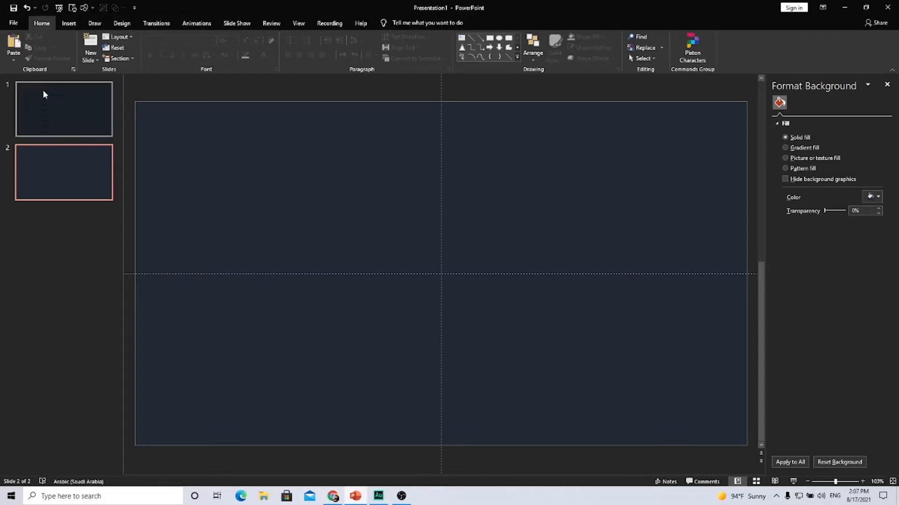
pyautogui.click(68, 24)
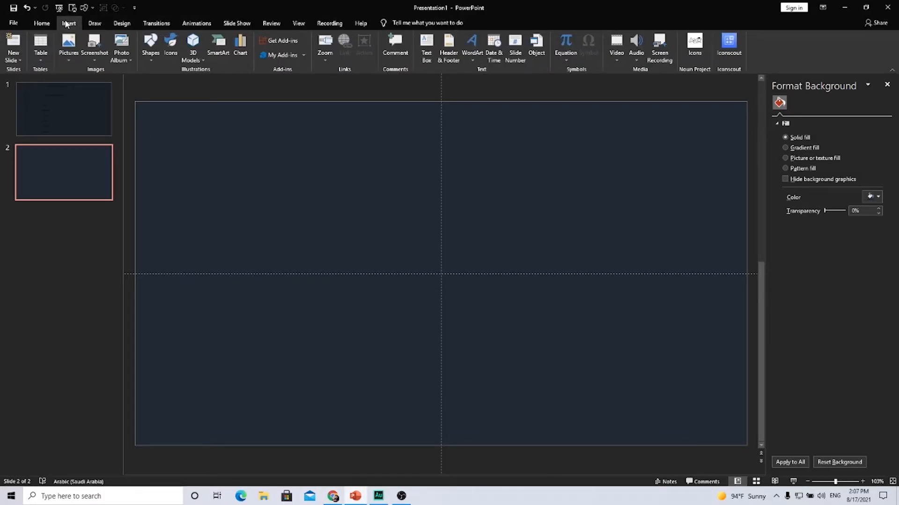
pyautogui.click(69, 58)
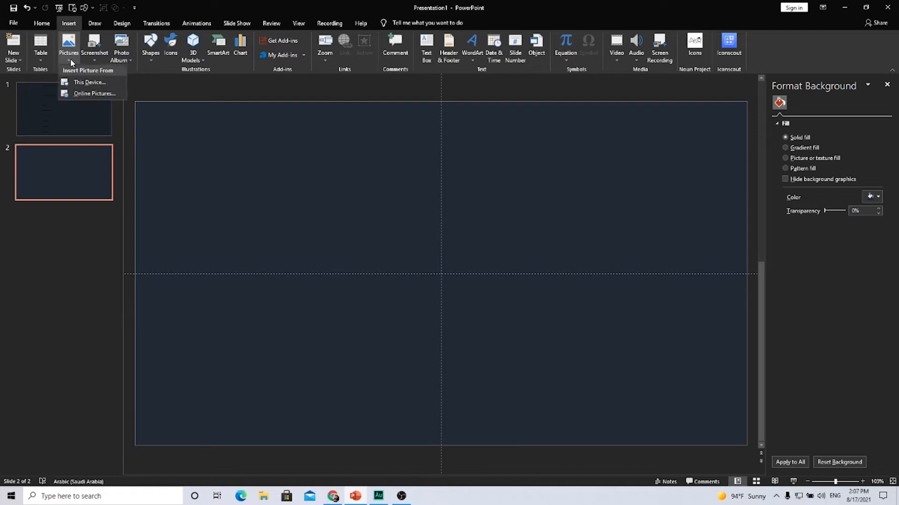
pyautogui.click(78, 83)
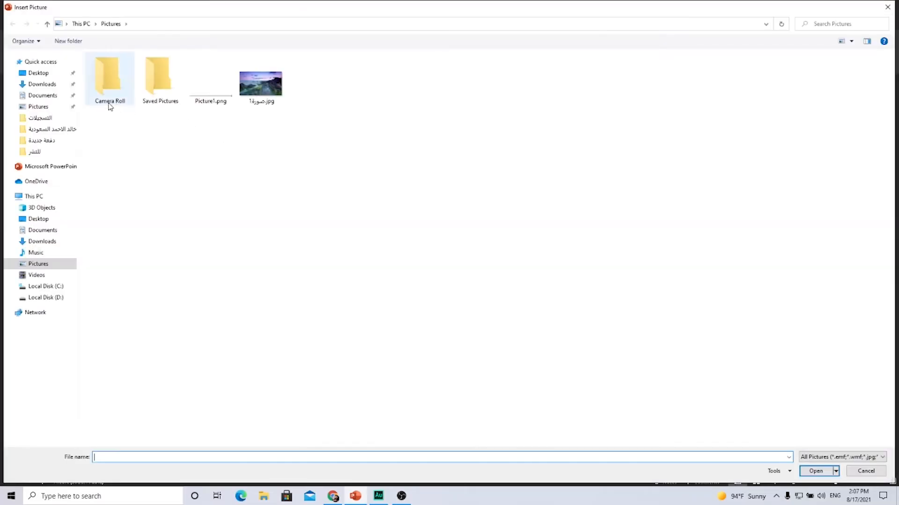
pyautogui.click(32, 73)
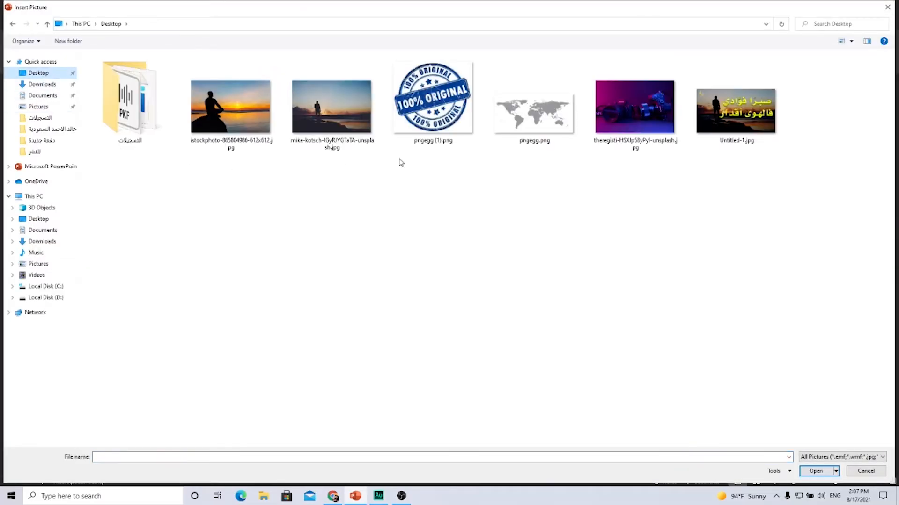
pyautogui.click(724, 126)
pyautogui.click(661, 119)
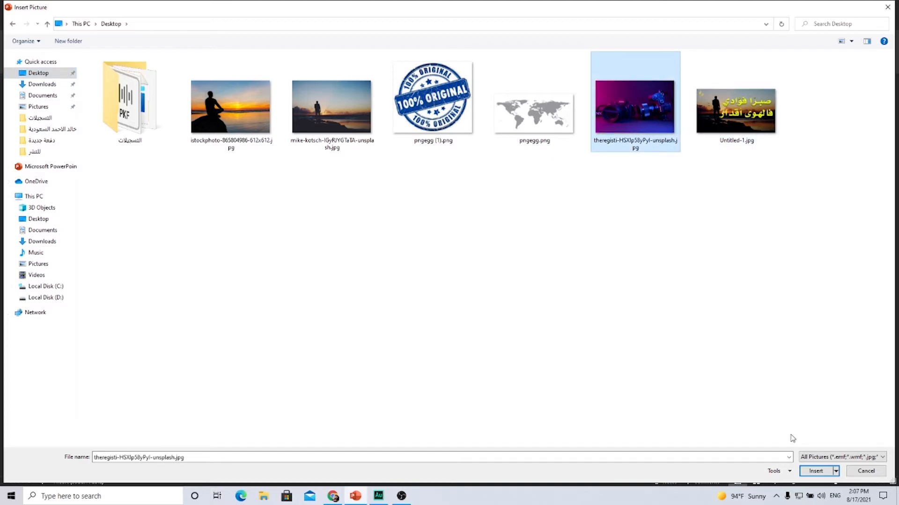
pyautogui.click(816, 471)
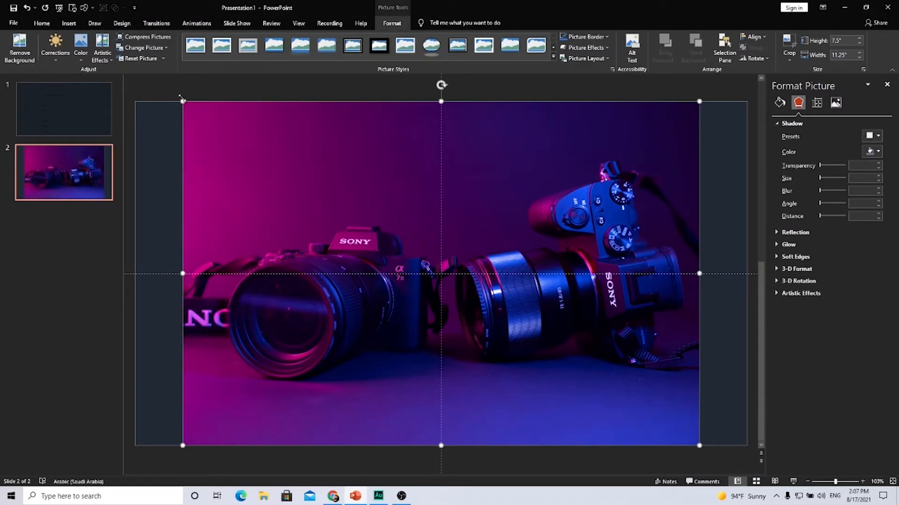
# - Scale the camera photo down to about 6.17" by 9.25" and move it near the slide's centre
pyautogui.moveTo(184, 100); pyautogui.dragTo(276, 181)
pyautogui.moveTo(345, 203); pyautogui.dragTo(328, 185)
# - Crop the camera photo to a 16:9 landscape aspect ratio
pyautogui.click(788, 61)
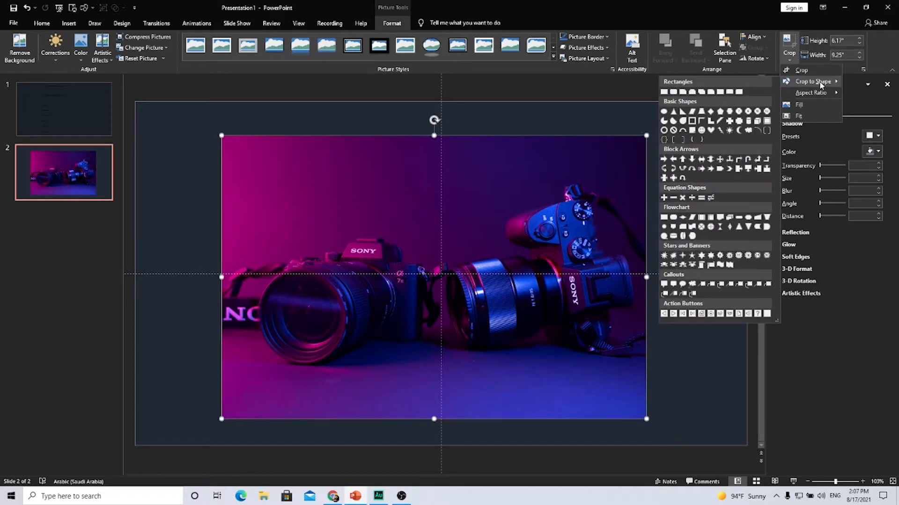
pyautogui.moveTo(828, 98)
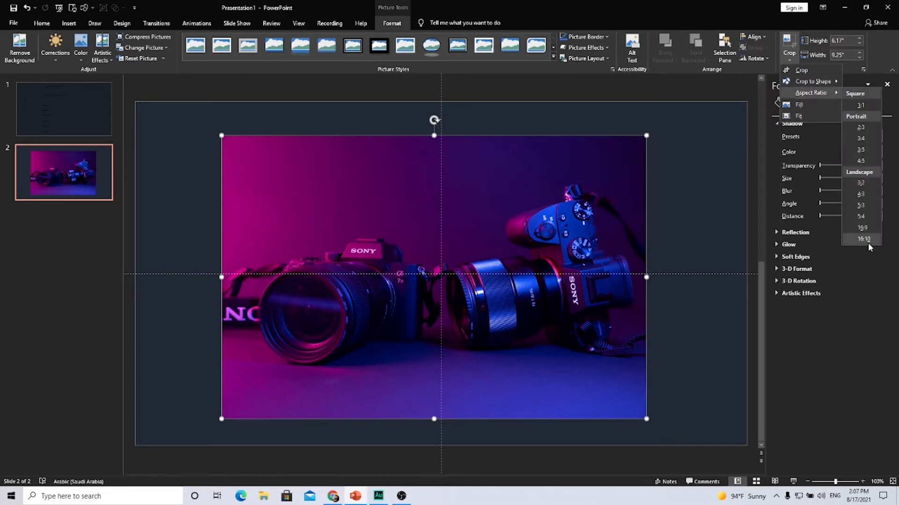
pyautogui.click(861, 229)
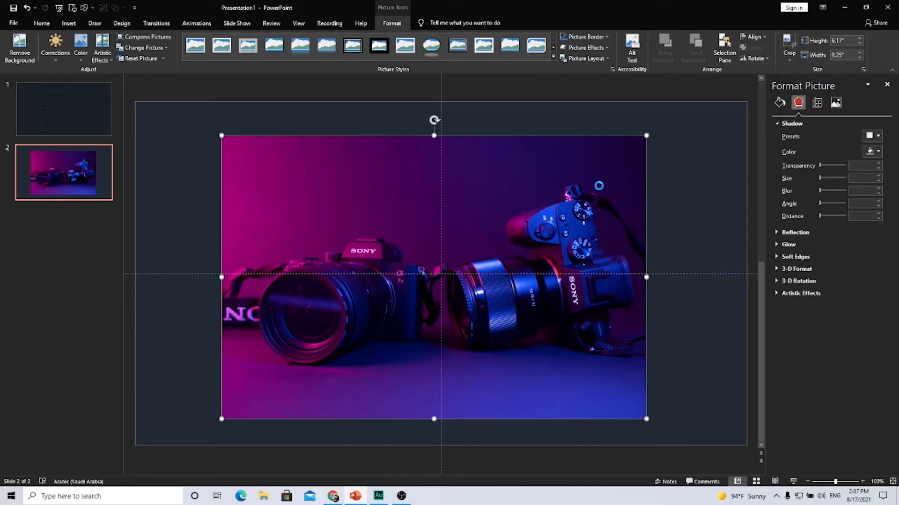
pyautogui.click(672, 156)
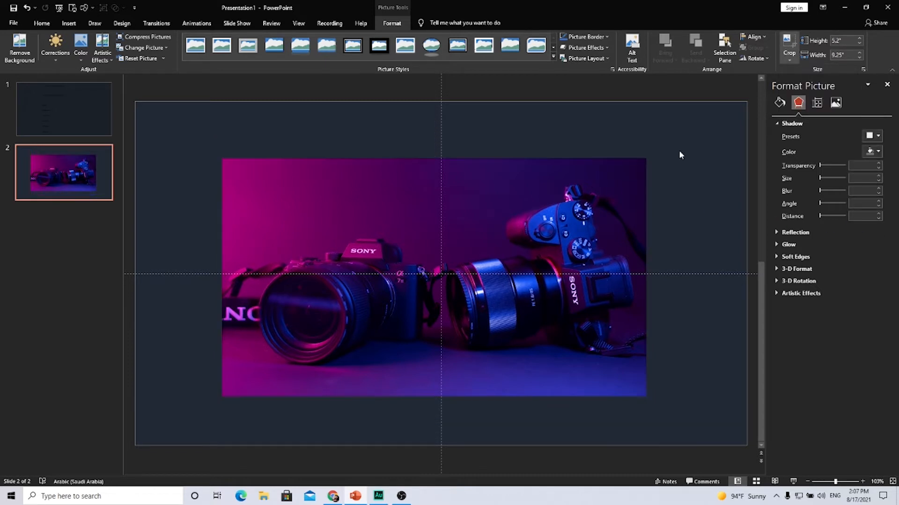
# - Crop the camera photo to a rounded rectangle shape and reduce its corner rounding to about half
pyautogui.click(573, 179)
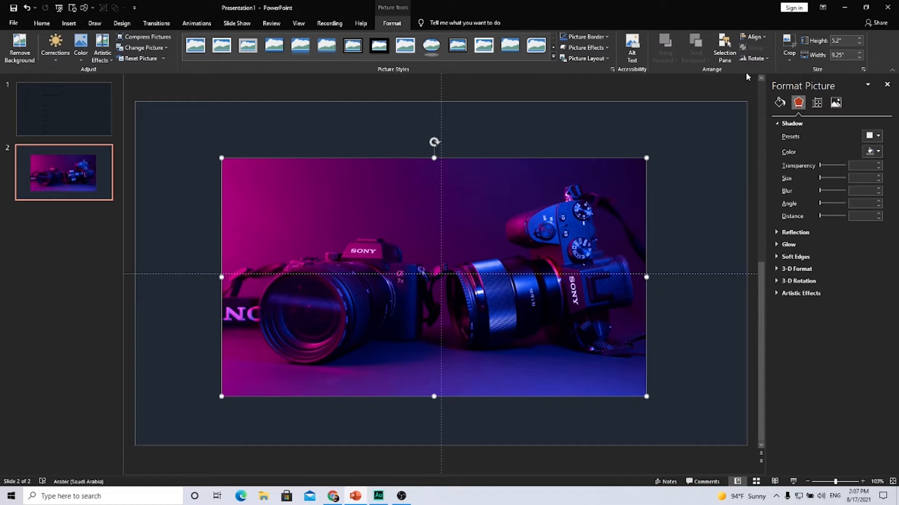
pyautogui.click(789, 58)
pyautogui.moveTo(801, 86)
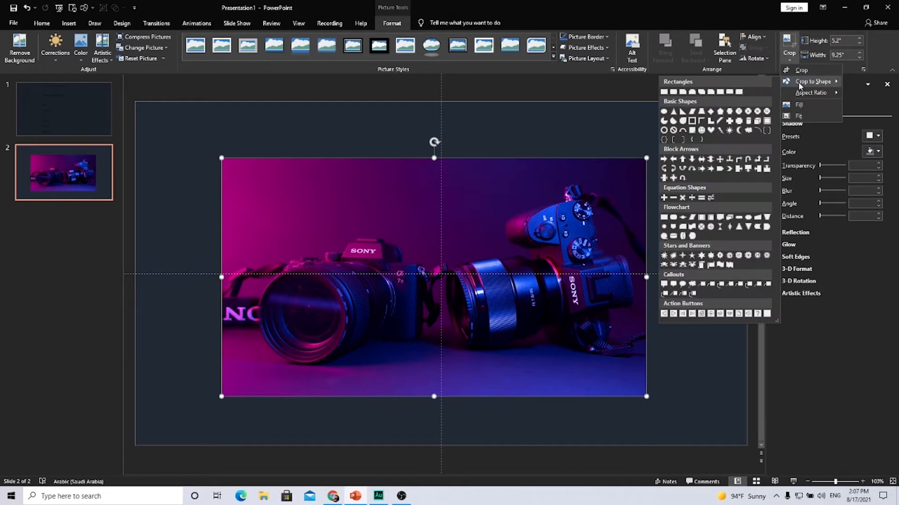
pyautogui.click(672, 92)
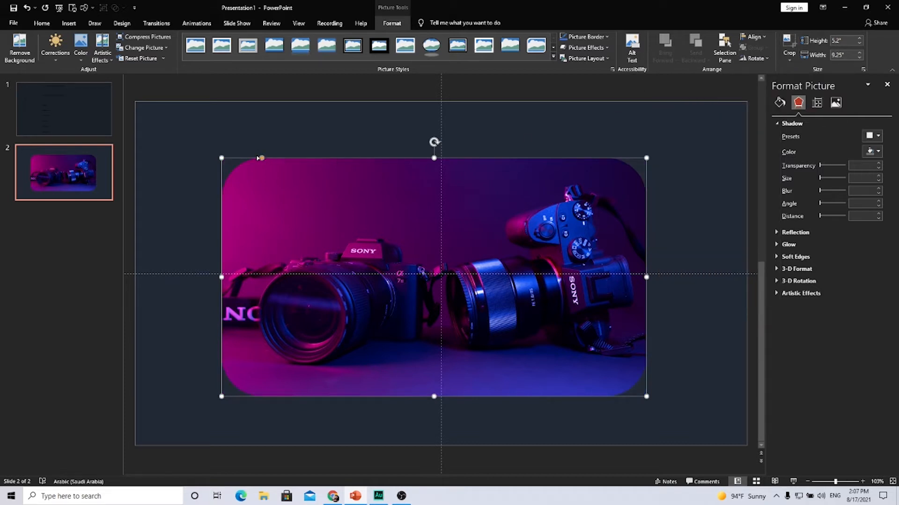
pyautogui.moveTo(260, 158); pyautogui.dragTo(248, 157)
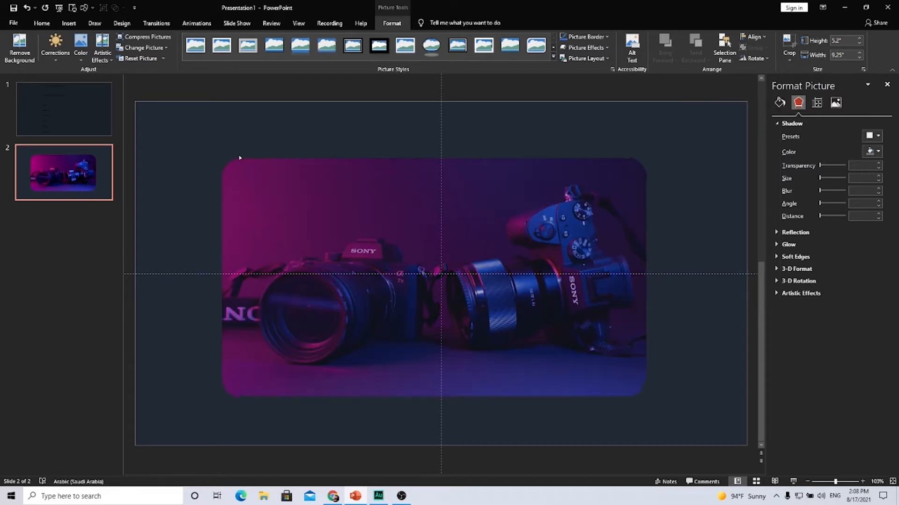
pyautogui.moveTo(239, 157); pyautogui.dragTo(239, 158)
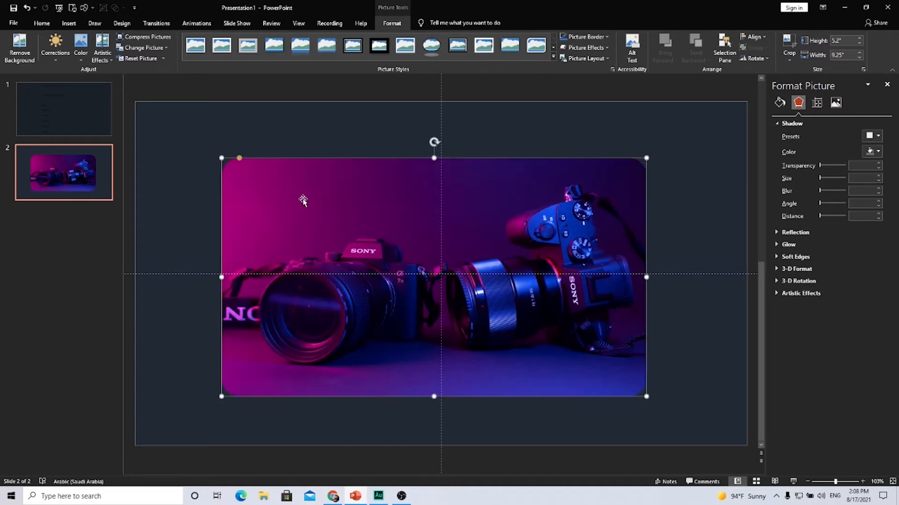
# - Enlarge the rounded photo to about 5.65" by 10.05" and align it to the centre and middle of the slide
pyautogui.click(326, 134)
pyautogui.click(283, 183)
pyautogui.moveTo(647, 158); pyautogui.dragTo(683, 137)
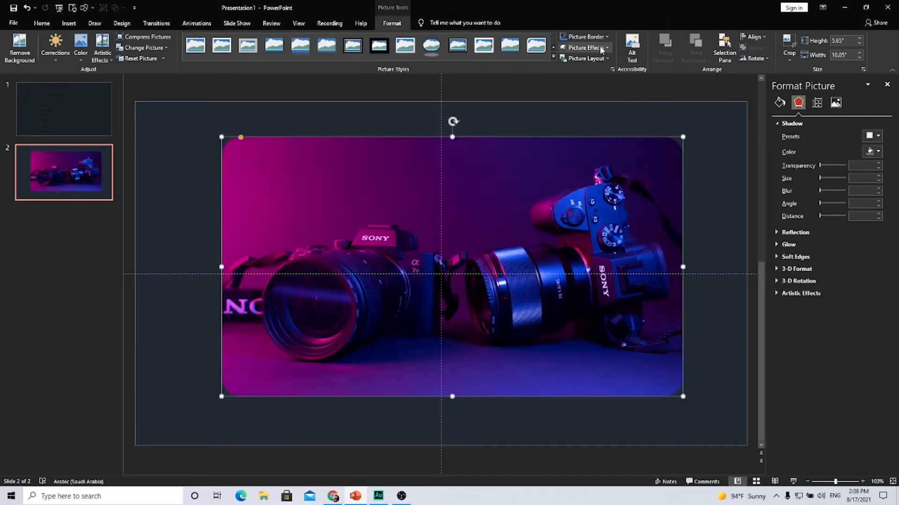
pyautogui.click(762, 38)
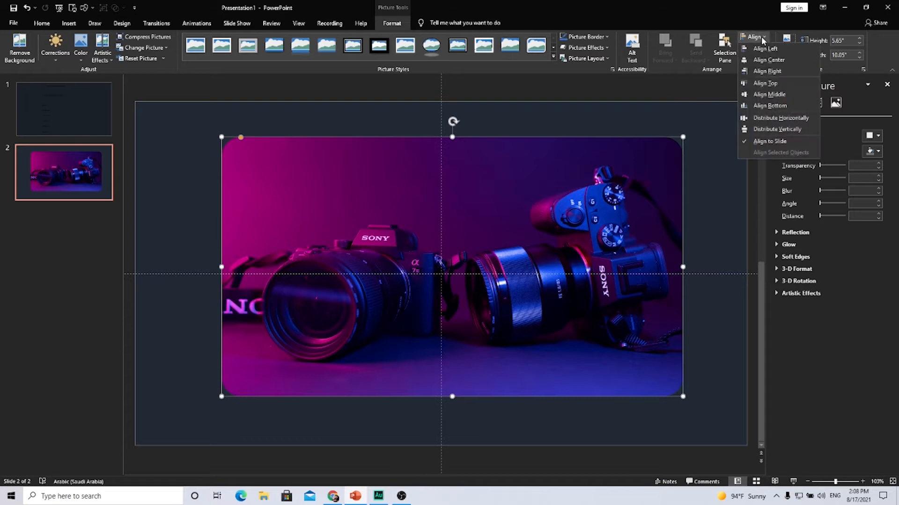
pyautogui.click(767, 59)
pyautogui.click(764, 37)
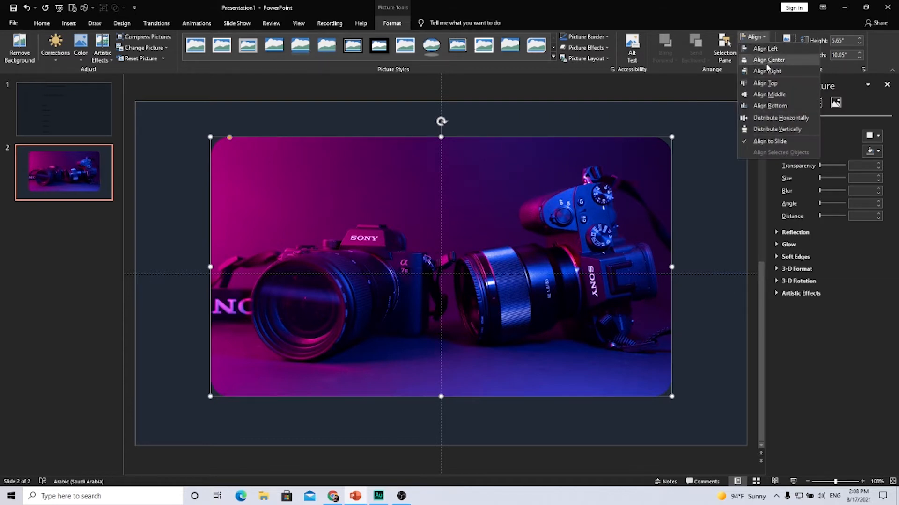
pyautogui.click(763, 95)
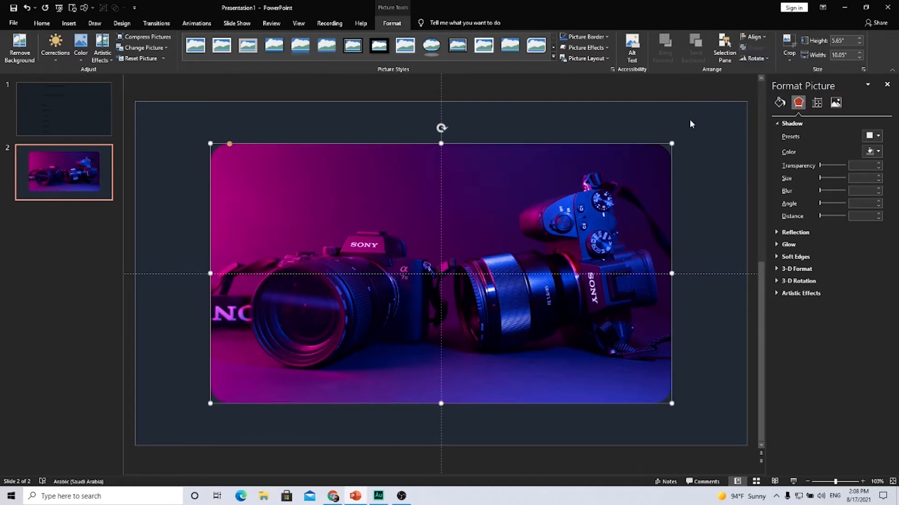
pyautogui.click(700, 227)
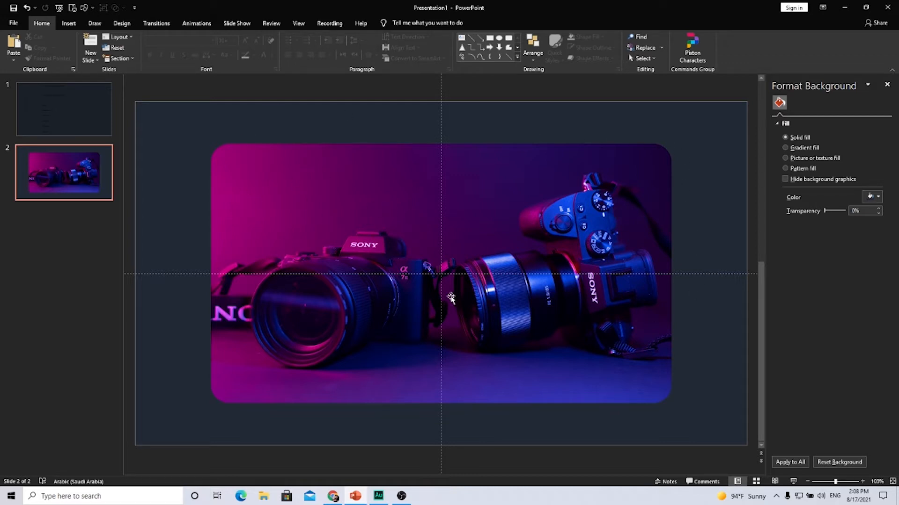
# - Duplicate the rounded camera photo and place the copy slightly right of and below the original
pyautogui.click(239, 162)
pyautogui.moveTo(239, 158); pyautogui.dragTo(317, 183)
pyautogui.moveTo(317, 184); pyautogui.dragTo(315, 175)
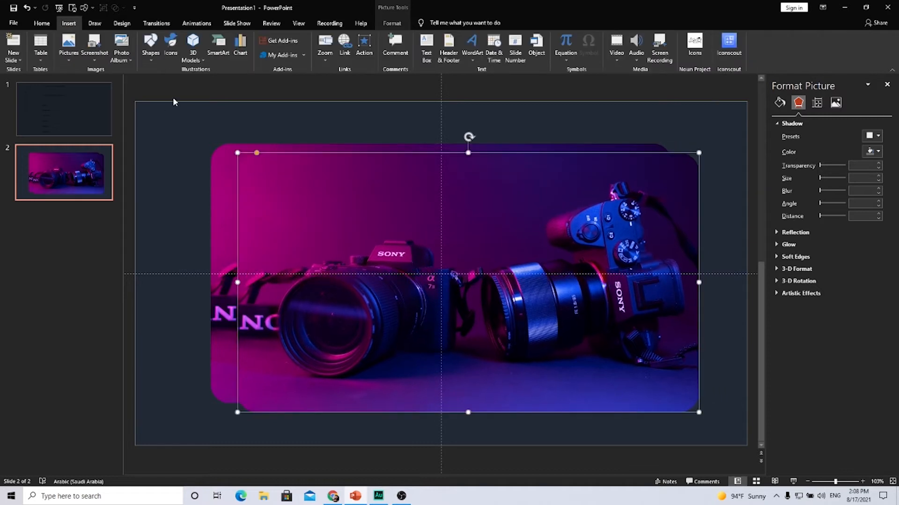
# - Draw a rectangle about 6.64" by 11.85" over the duplicate photo and send it backward behind that copy
pyautogui.click(150, 58)
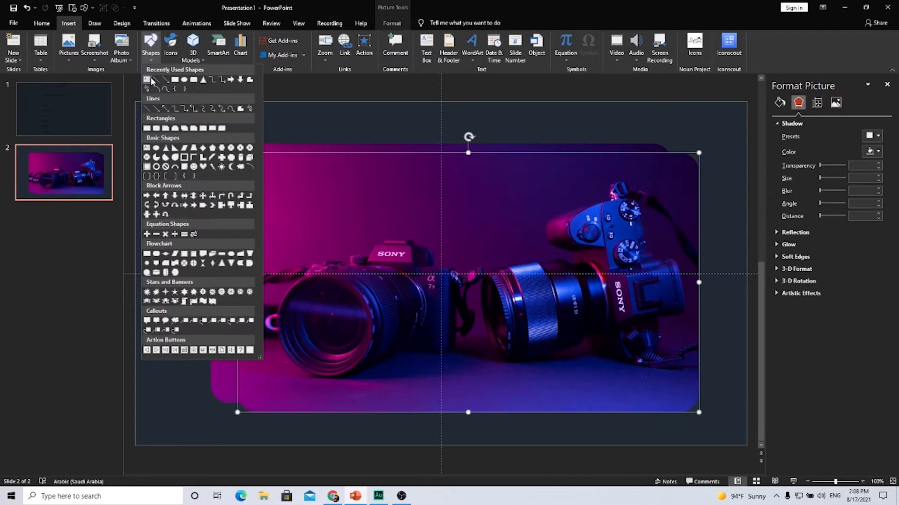
pyautogui.click(175, 80)
pyautogui.moveTo(199, 127); pyautogui.dragTo(742, 431)
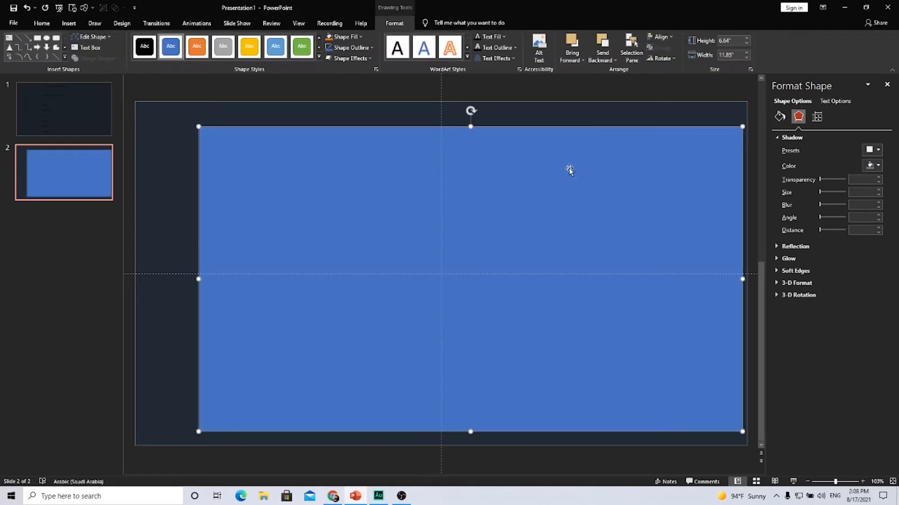
pyautogui.click(602, 45)
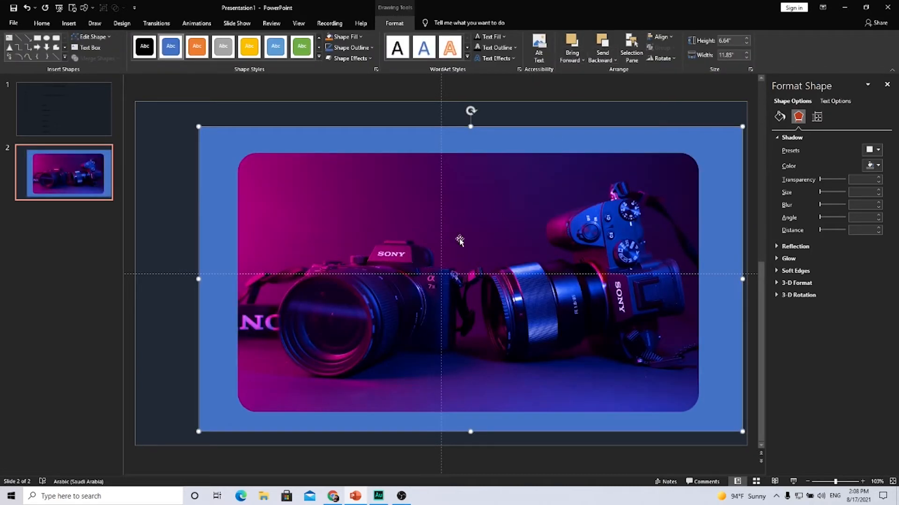
pyautogui.click(559, 194)
# - Intersect the blue rectangle with the duplicate photo, selecting the rectangle first, to make a solid rounded shape of the photo's size
pyautogui.click(726, 140)
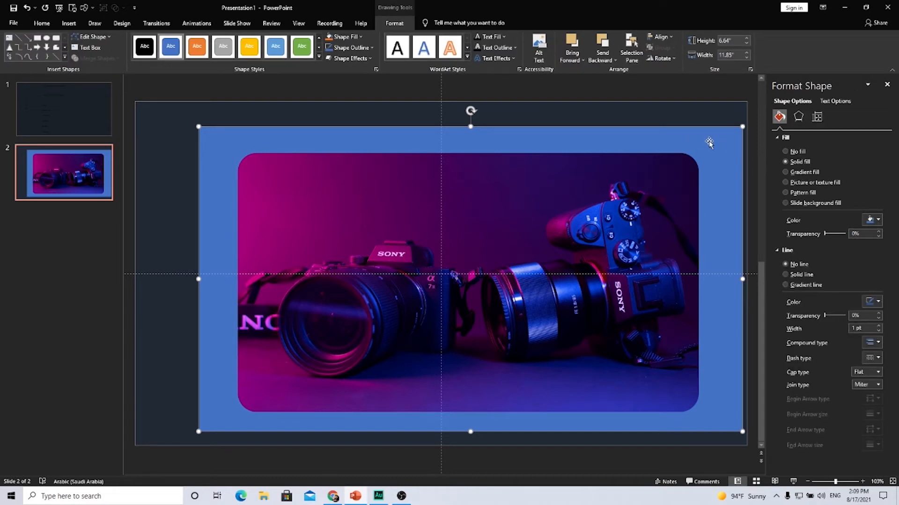
pyautogui.keyDown('shift'); pyautogui.click(580, 172); pyautogui.keyUp('shift')
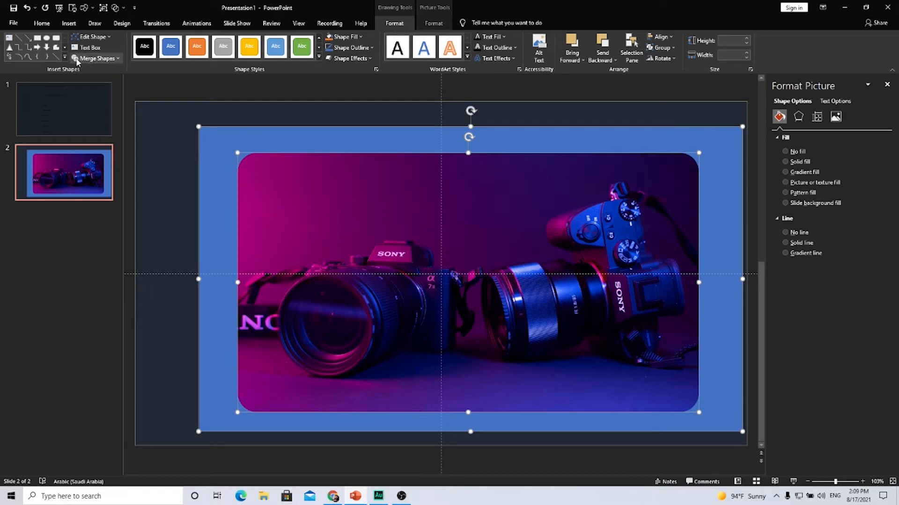
pyautogui.click(99, 60)
pyautogui.click(97, 104)
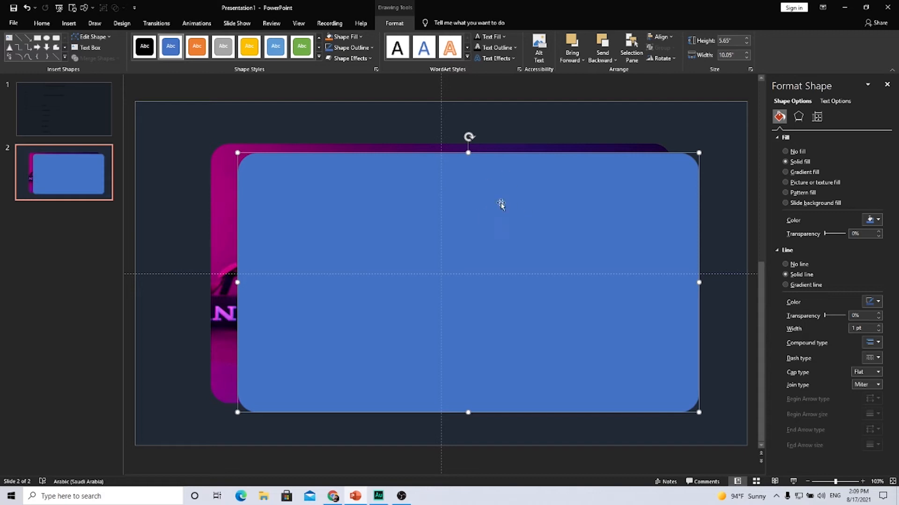
# - Align the blue rounded shape to the slide's centre and middle over the photo, and switch its fill to a gradient
pyautogui.moveTo(618, 189); pyautogui.dragTo(598, 207)
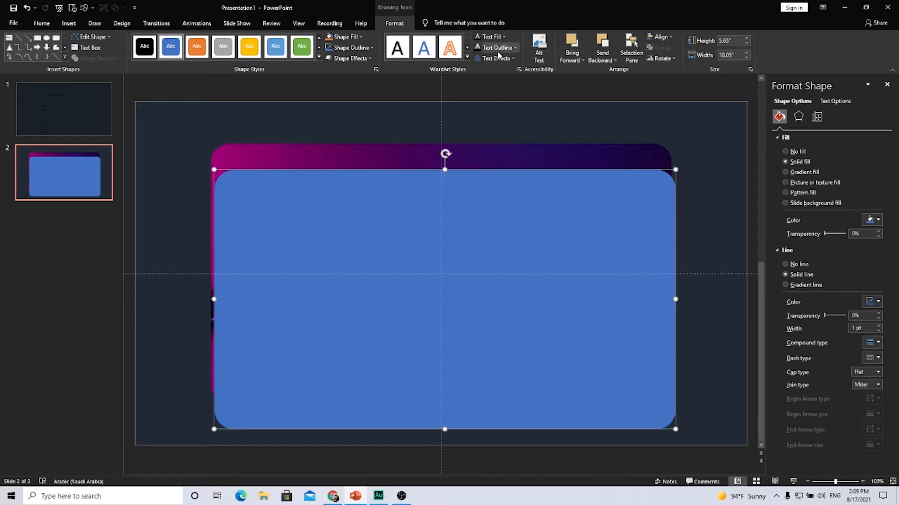
pyautogui.click(661, 37)
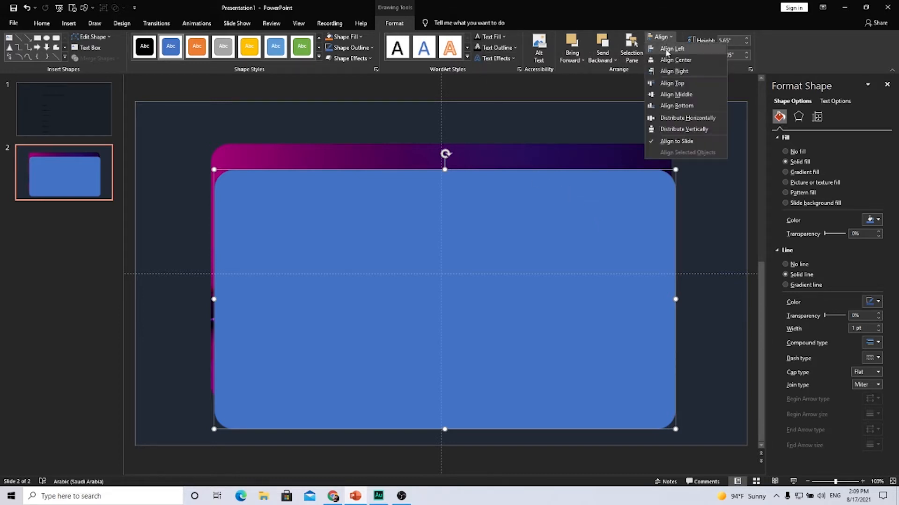
pyautogui.click(674, 60)
pyautogui.click(661, 37)
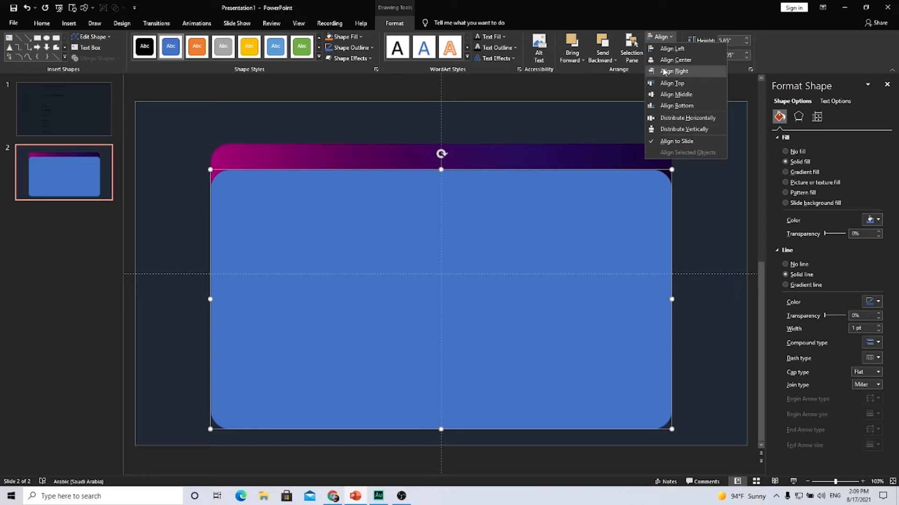
pyautogui.click(671, 95)
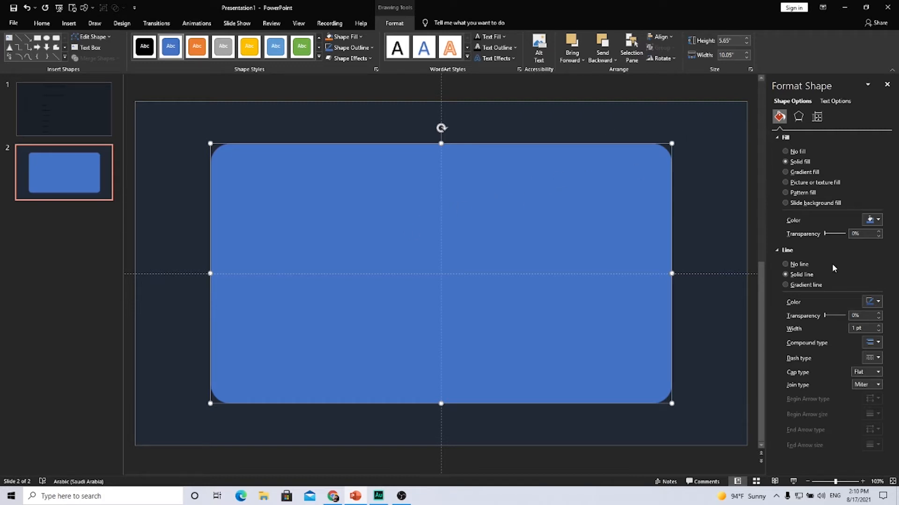
pyautogui.click(804, 176)
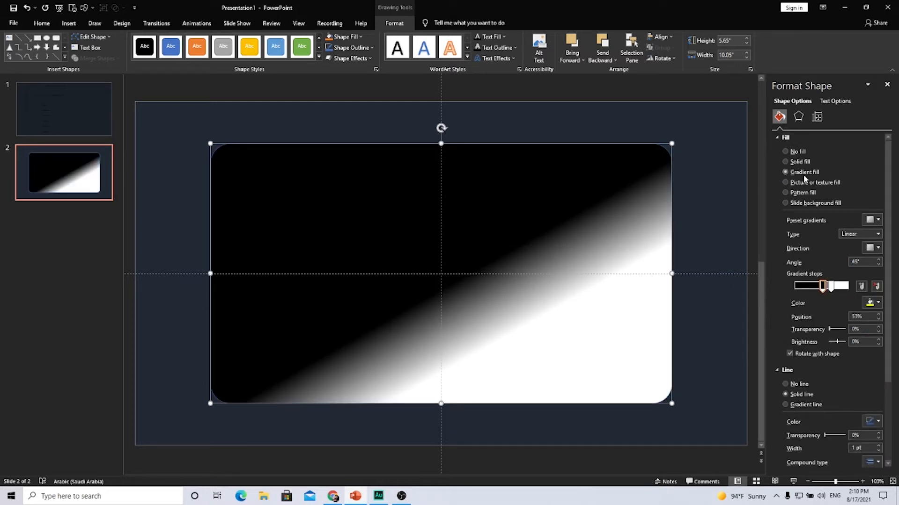
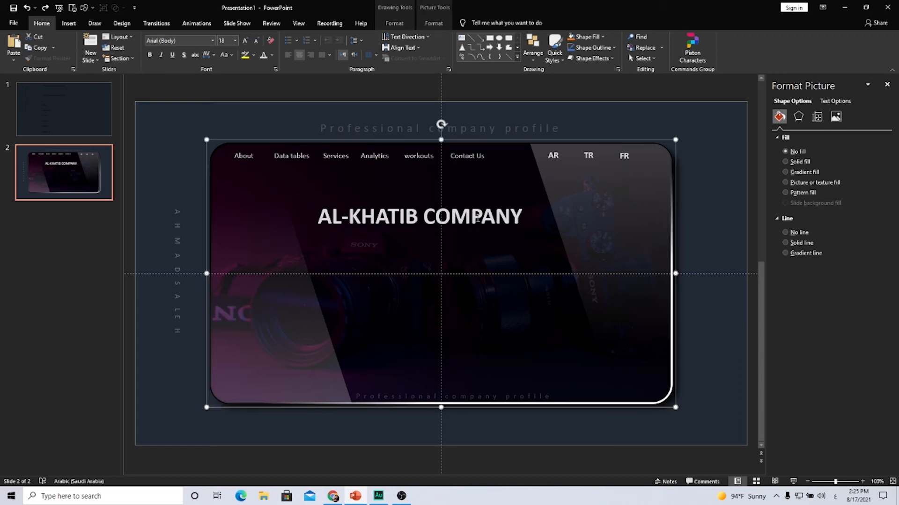
# - Center the AL-KHATIB COMPANY title text, color it light gray, and move its box slightly up and left below the menu labels
pyautogui.click(480, 217)
pyautogui.moveTo(494, 202); pyautogui.dragTo(491, 204)
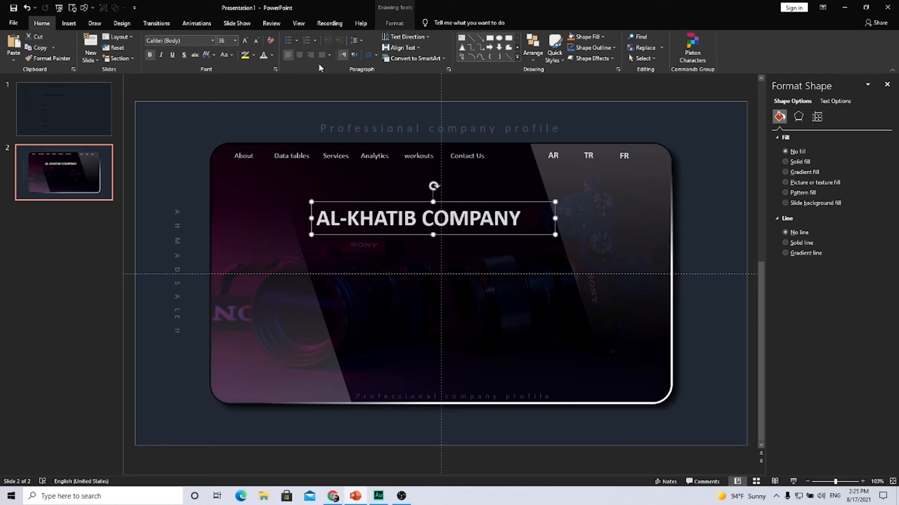
pyautogui.click(310, 55)
pyautogui.click(289, 55)
pyautogui.click(299, 55)
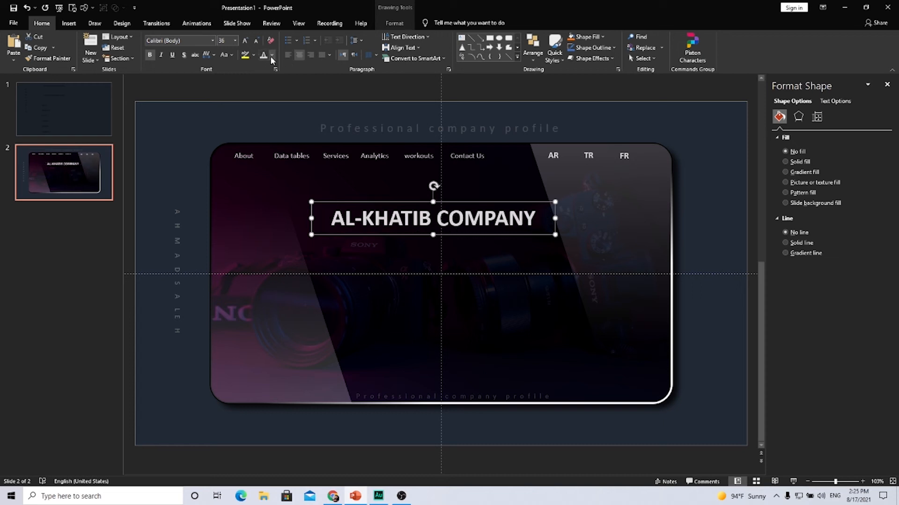
pyautogui.click(271, 56)
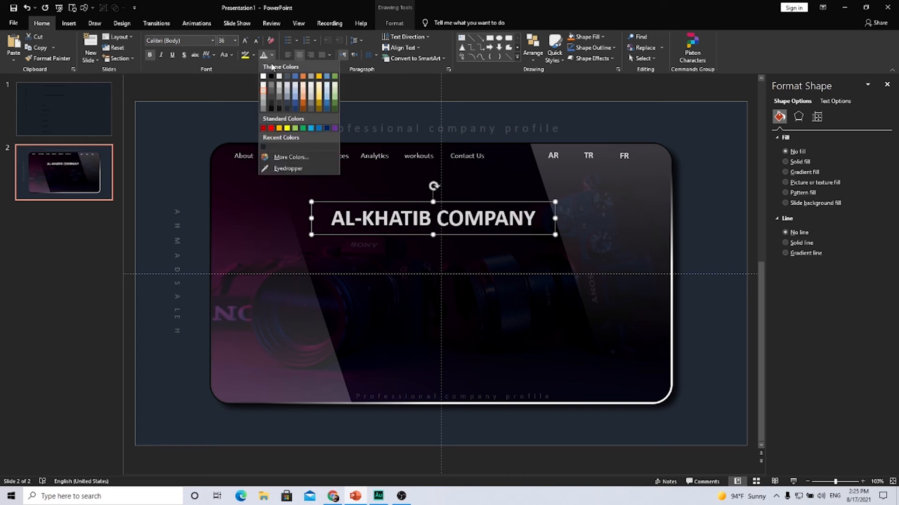
pyautogui.click(264, 97)
pyautogui.moveTo(489, 202); pyautogui.dragTo(473, 190)
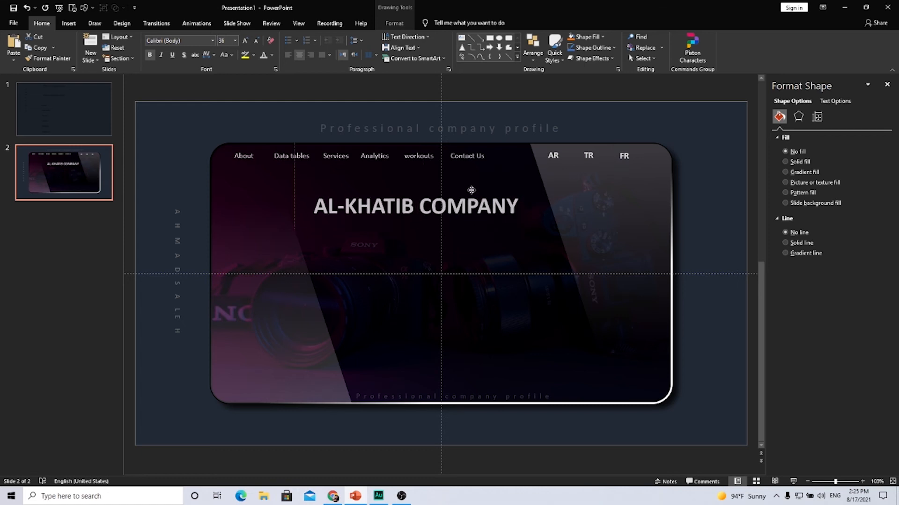
# - Add a text box below the company title and fill it with generated "The quick brown fox jumps over the lazy dog." sample text
pyautogui.click(62, 22)
pyautogui.click(426, 47)
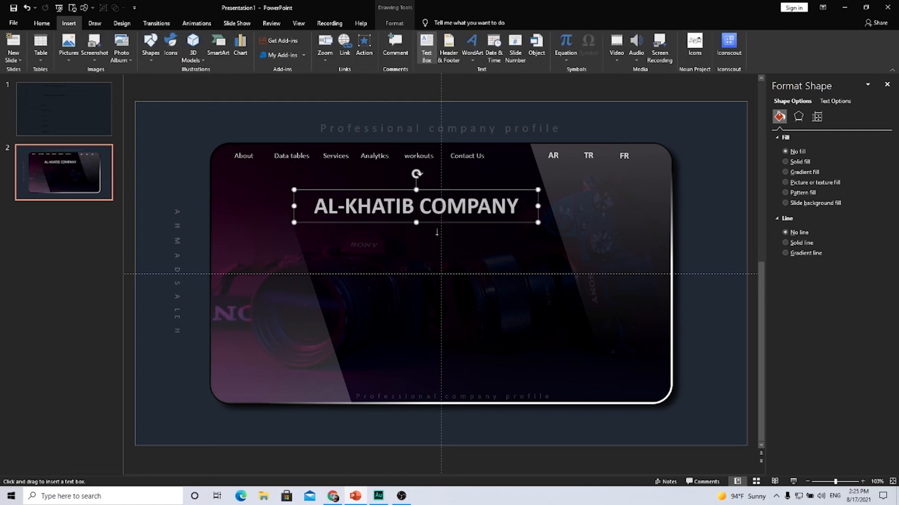
pyautogui.moveTo(363, 266); pyautogui.dragTo(482, 334)
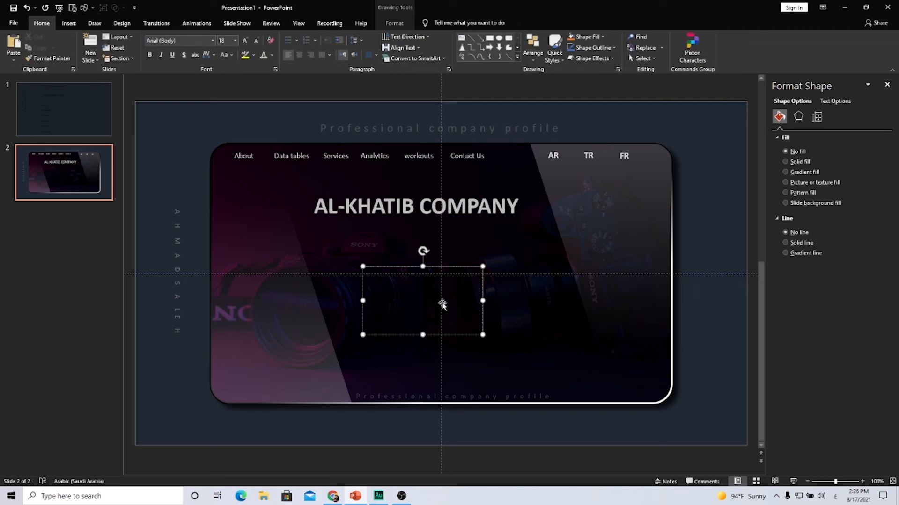
pyautogui.hotkey('alt', 'shift')
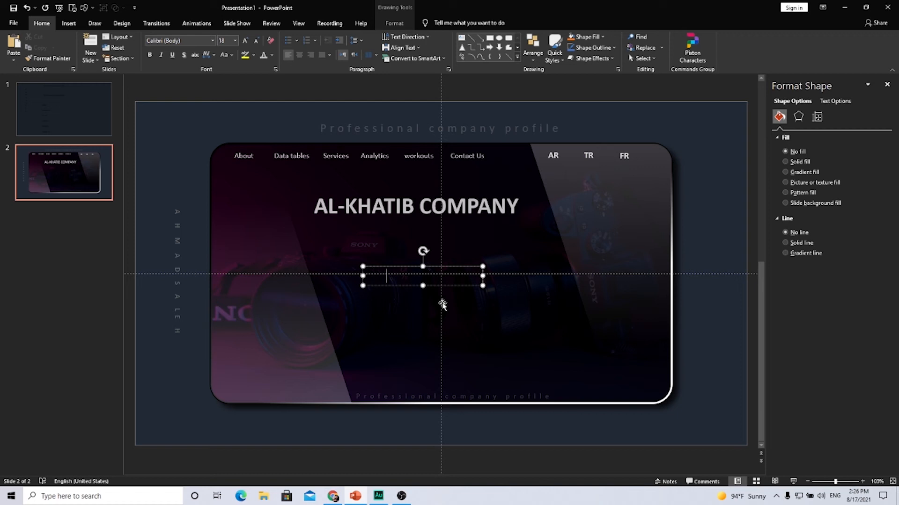
pyautogui.write('=lorem()')
pyautogui.press('Return')
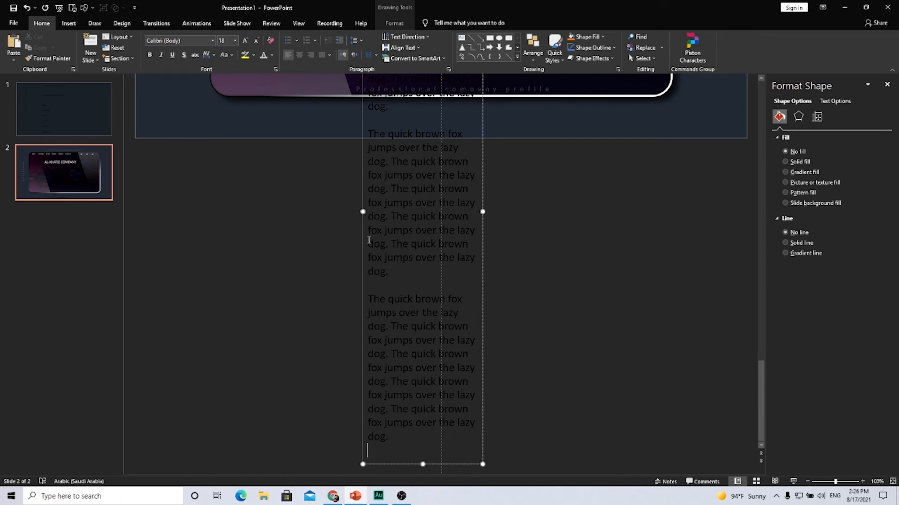
# - Color the sample text light gray and delete its extra paragraphs and empty lines, keeping only the first paragraph
pyautogui.press('Escape')
pyautogui.click(263, 55)
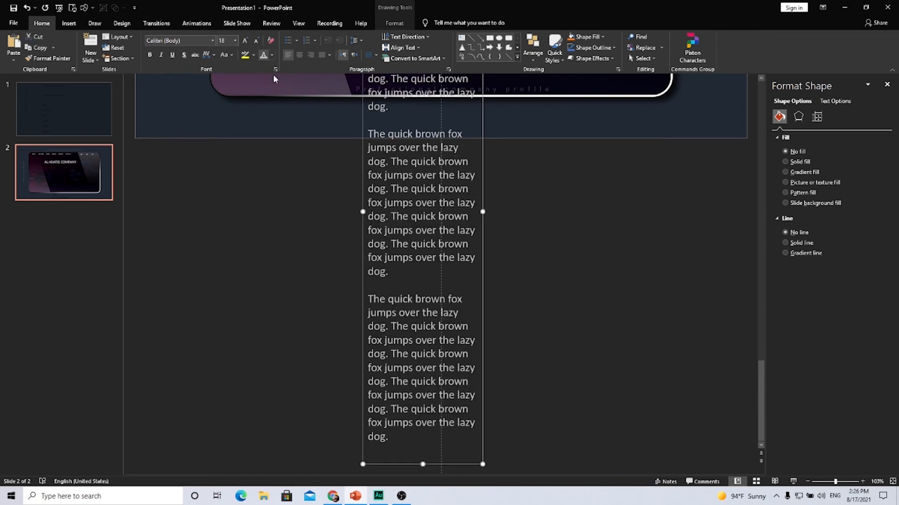
pyautogui.tripleClick(408, 302)
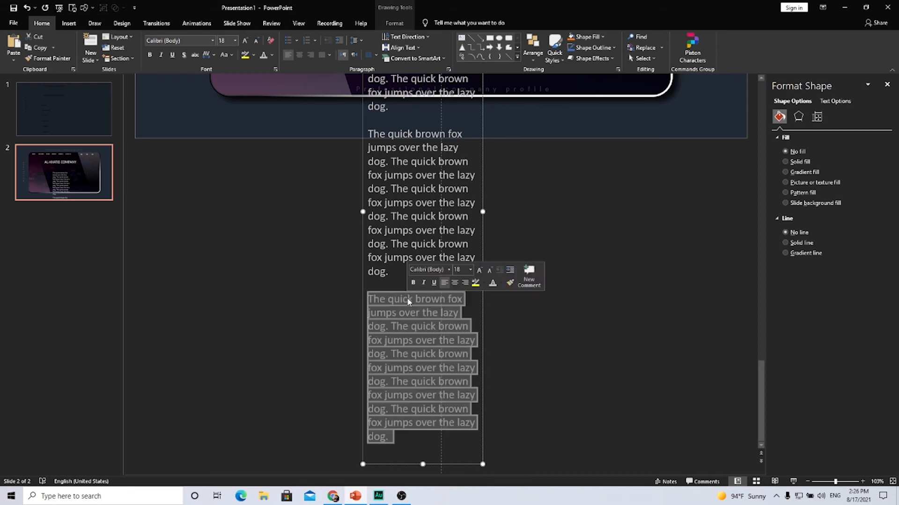
pyautogui.press('Delete')
pyautogui.tripleClick(397, 291)
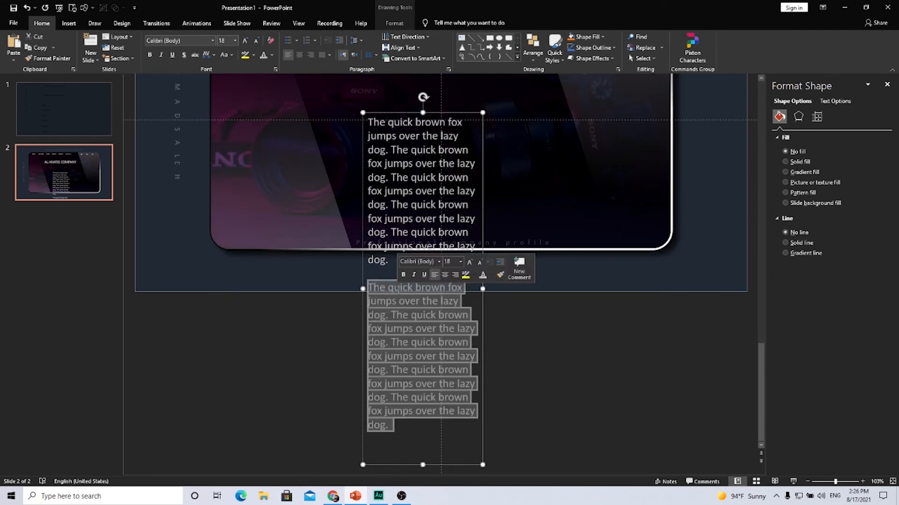
pyautogui.press('Delete')
pyautogui.press('Delete')
pyautogui.press('Delete')
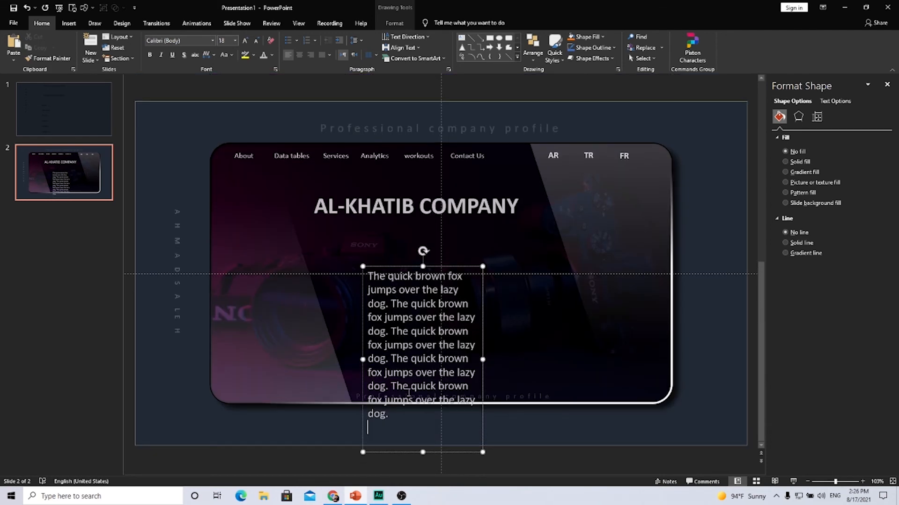
pyautogui.press('Delete')
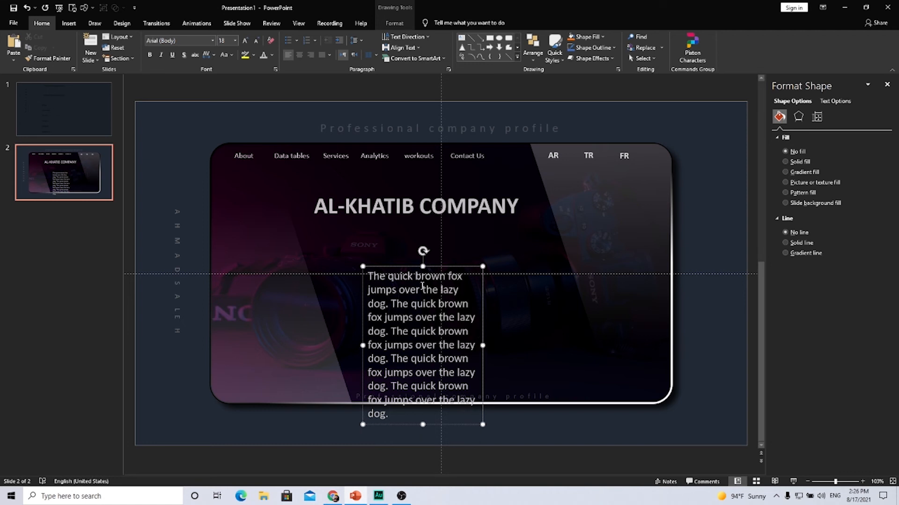
# - Reduce the sample text to 11 pt and move its box directly below the company title, widening it slightly
pyautogui.click(411, 269)
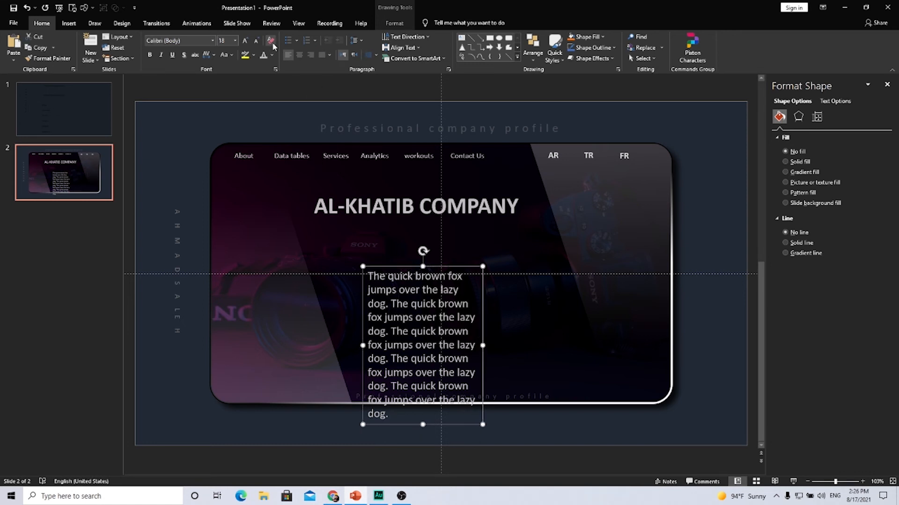
pyautogui.click(257, 41)
pyautogui.click(257, 41)
pyautogui.click(257, 40)
pyautogui.click(257, 41)
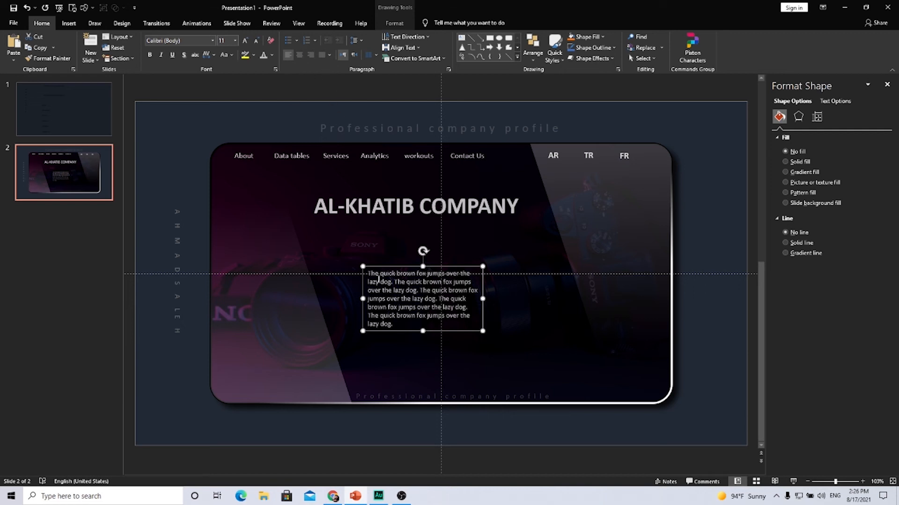
pyautogui.moveTo(395, 268); pyautogui.dragTo(350, 222)
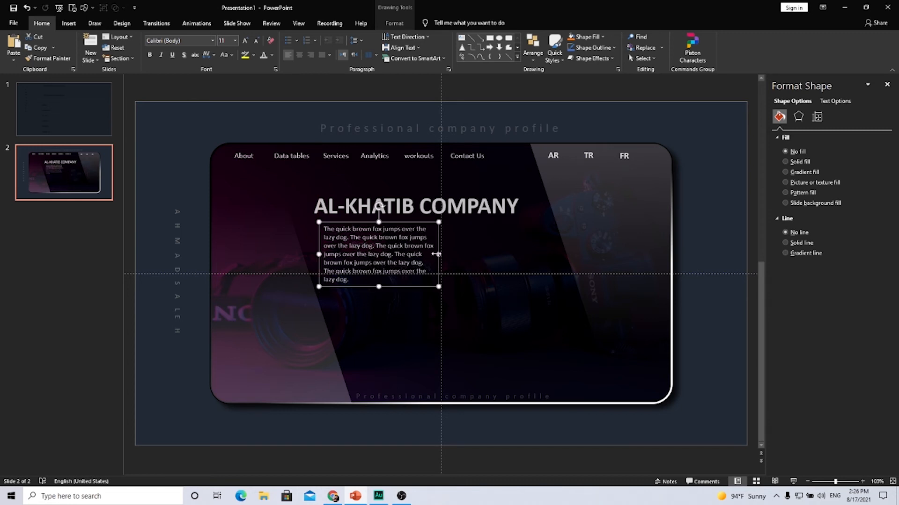
pyautogui.moveTo(436, 255); pyautogui.dragTo(442, 254)
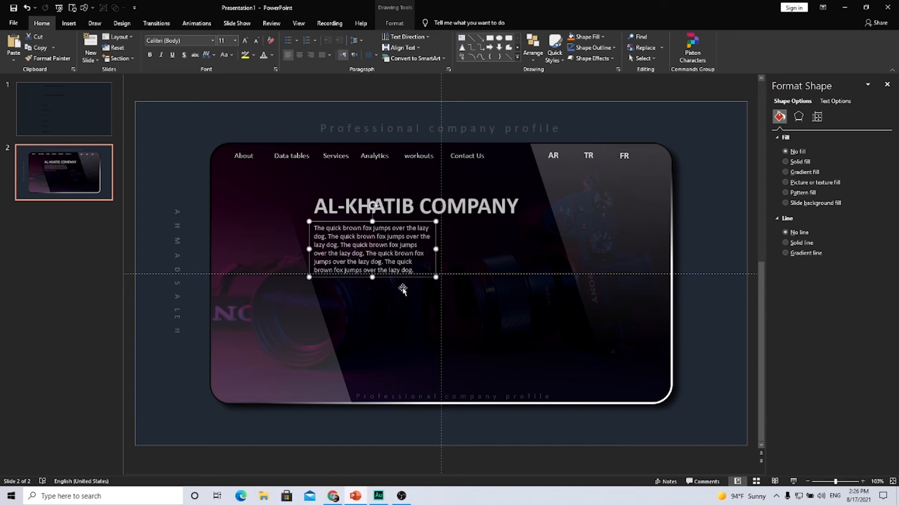
# - Set the sample text's line spacing to 1.5 and widen its box so the paragraph wraps onto five lines
pyautogui.click(353, 280)
pyautogui.click(357, 279)
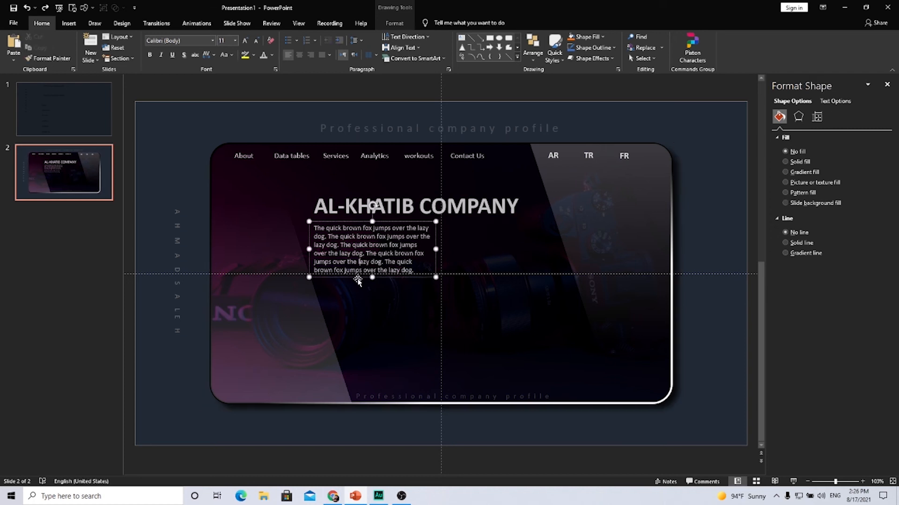
pyautogui.click(356, 40)
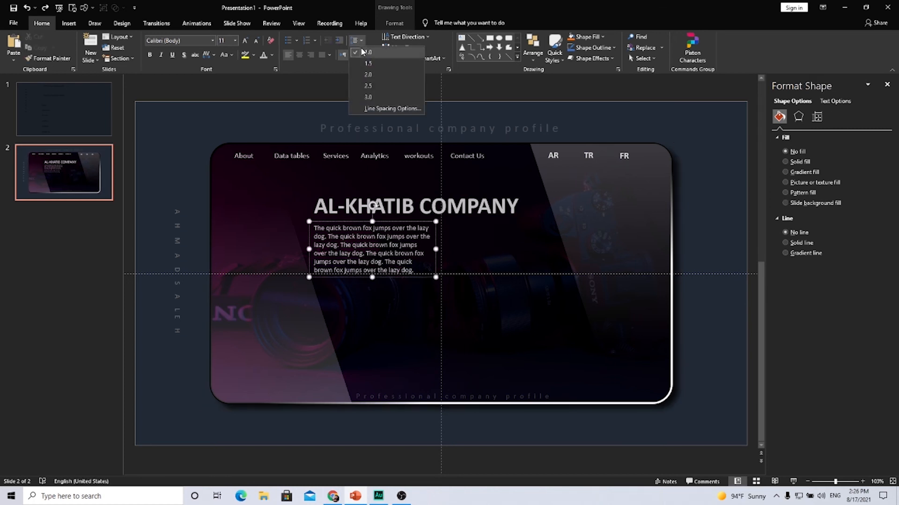
pyautogui.click(364, 63)
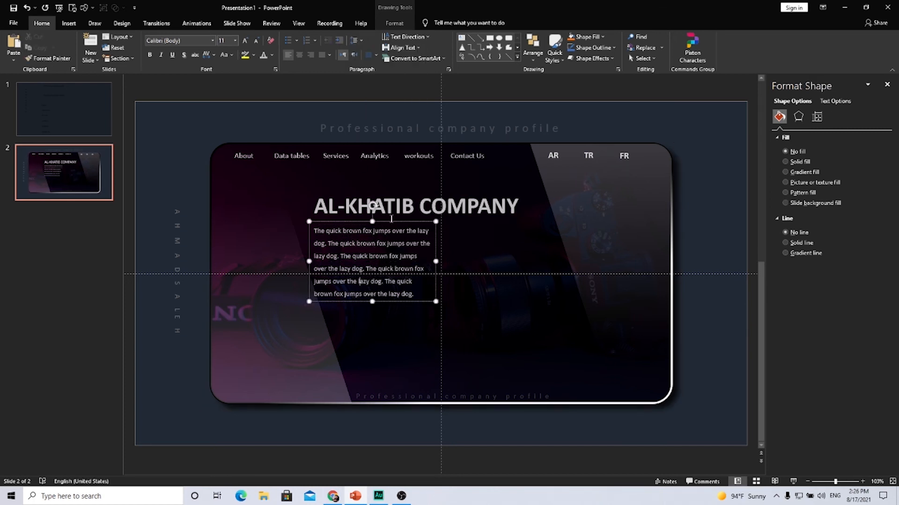
pyautogui.moveTo(390, 221); pyautogui.dragTo(388, 222)
pyautogui.moveTo(435, 262); pyautogui.dragTo(467, 262)
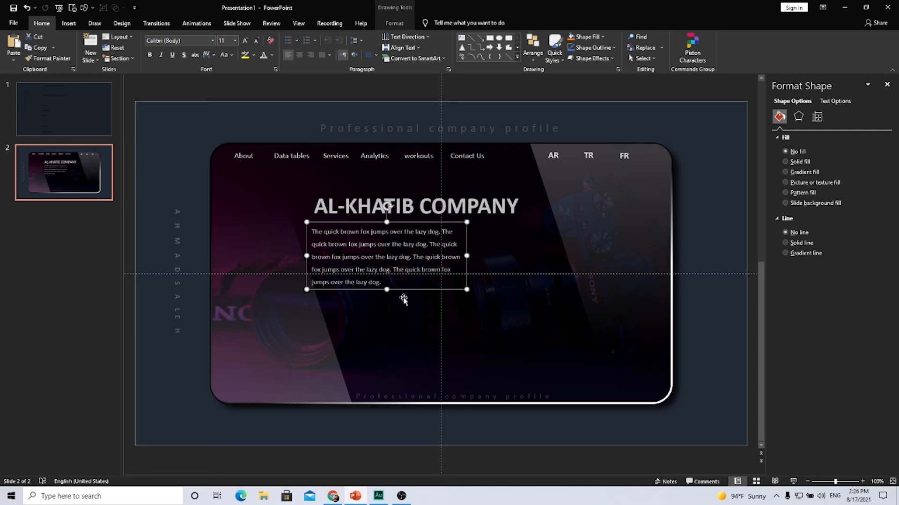
pyautogui.click(420, 338)
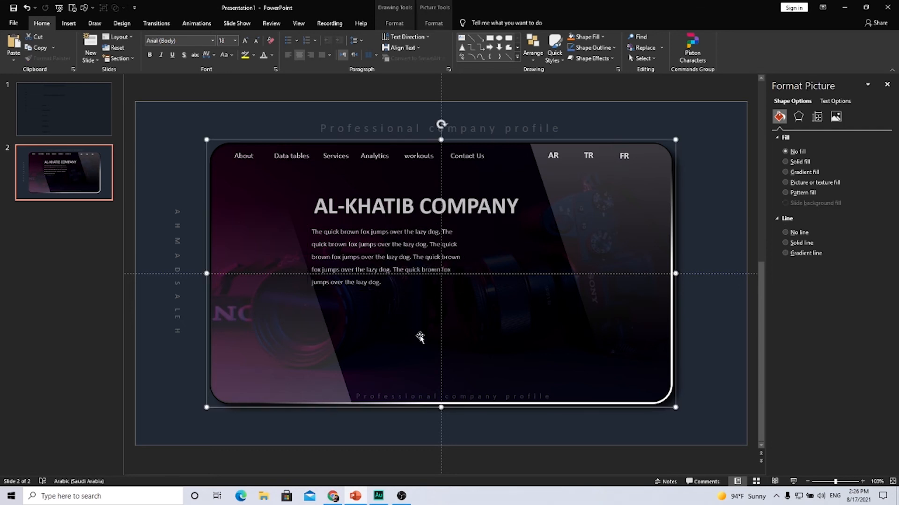
# - Draw a rounded rectangle about 2.64" wide and 0.79" high below the sample text and round its ends fully into a pill
pyautogui.click(69, 23)
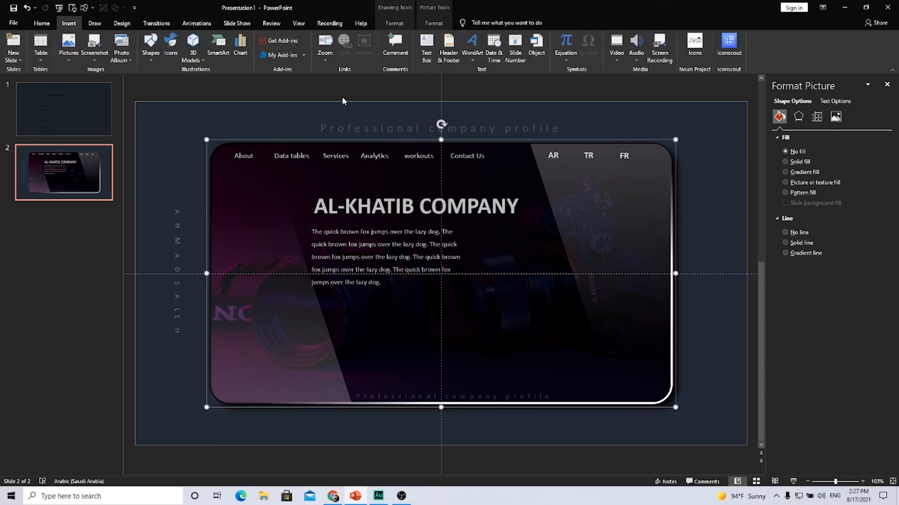
pyautogui.click(157, 64)
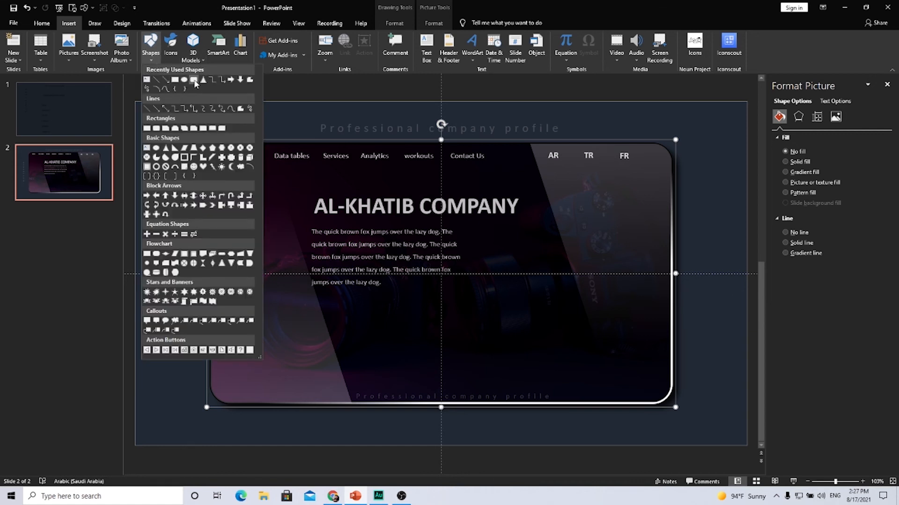
pyautogui.click(195, 81)
pyautogui.moveTo(350, 307); pyautogui.dragTo(472, 342)
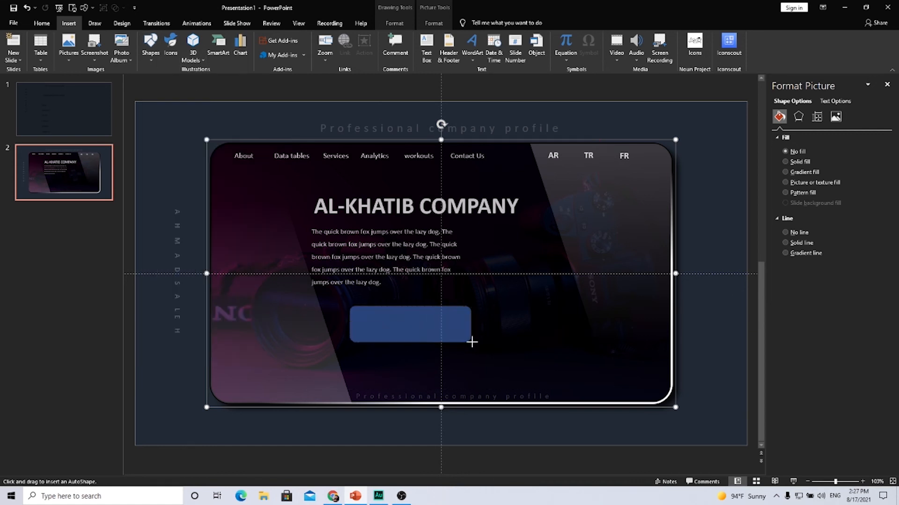
pyautogui.moveTo(357, 305); pyautogui.dragTo(382, 307)
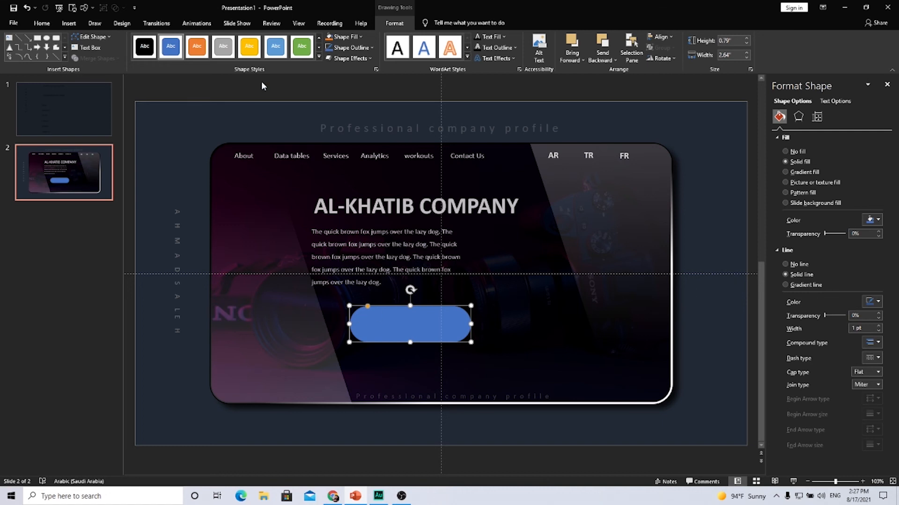
# - Apply the glossy black theme style to the pill shape and shift it slightly up and left
pyautogui.click(319, 57)
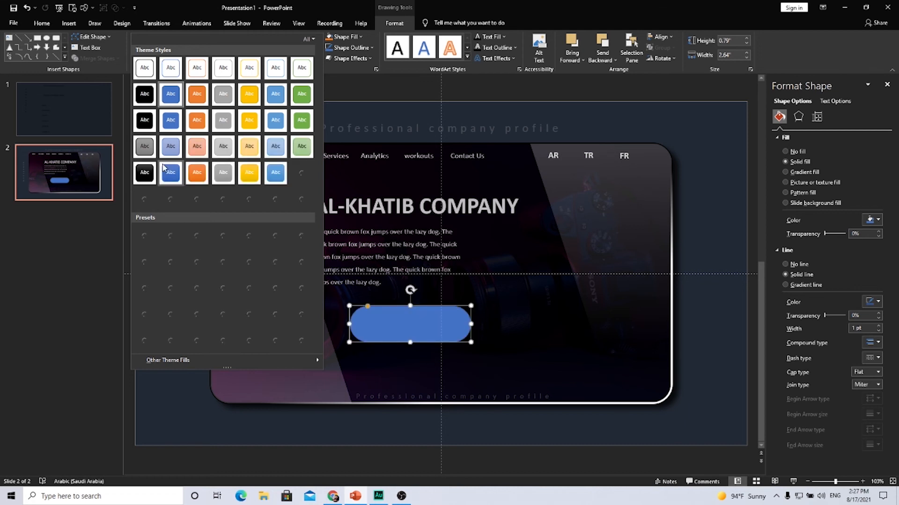
pyautogui.click(144, 198)
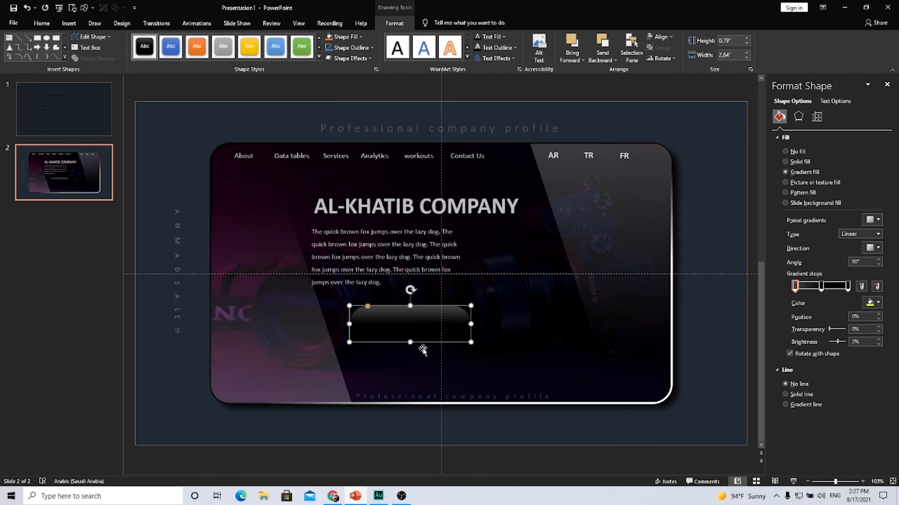
pyautogui.moveTo(389, 320)
pyautogui.mouseDown()
pyautogui.moveTo(397, 321)
pyautogui.moveTo(379, 317)
pyautogui.mouseUp()
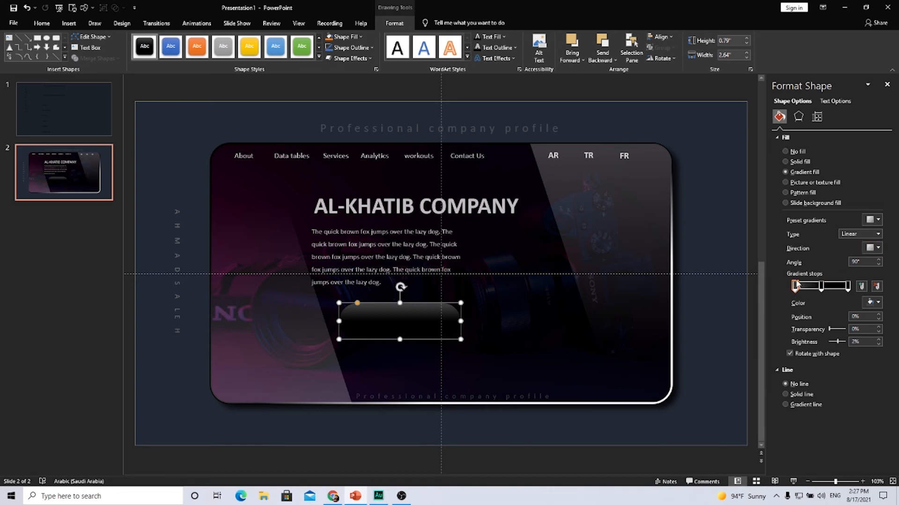
# - Set the pill's gradient to a 135° diagonal, shift the middle stop toward the start and the last stop to 73%
pyautogui.click(874, 249)
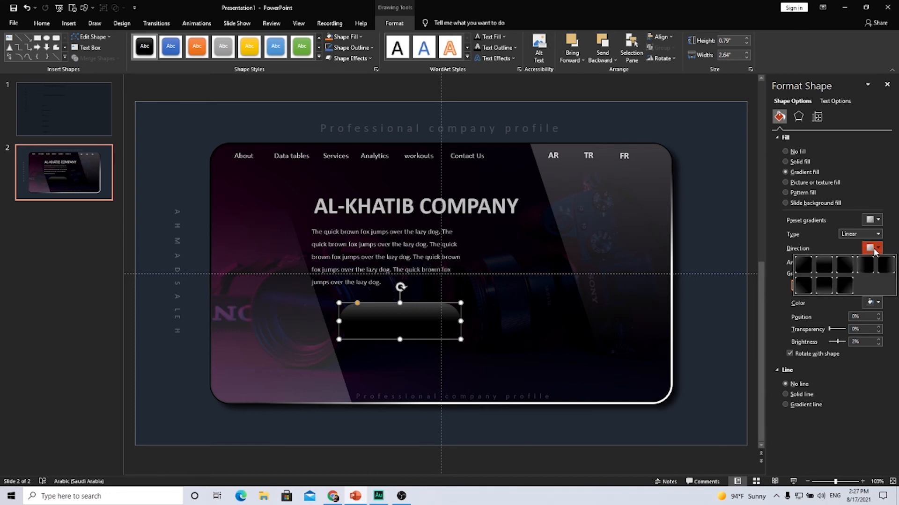
pyautogui.click(842, 268)
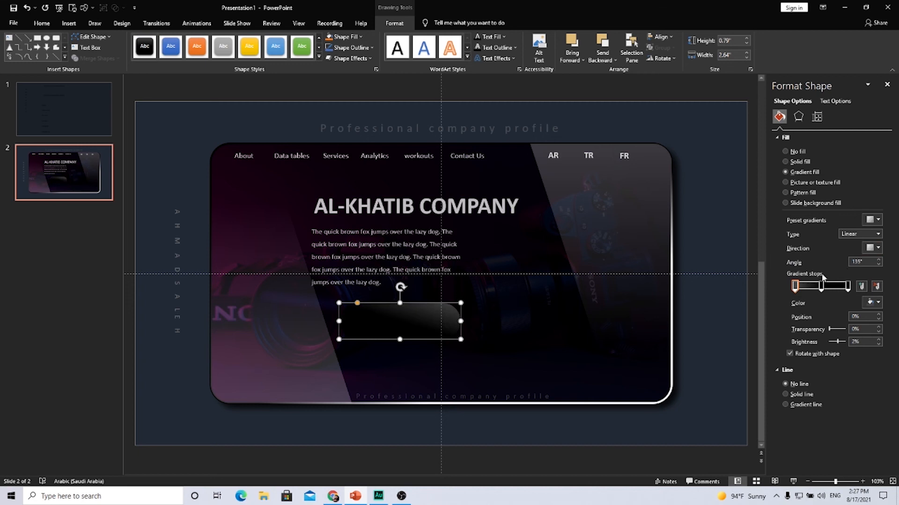
pyautogui.moveTo(823, 287); pyautogui.dragTo(813, 287)
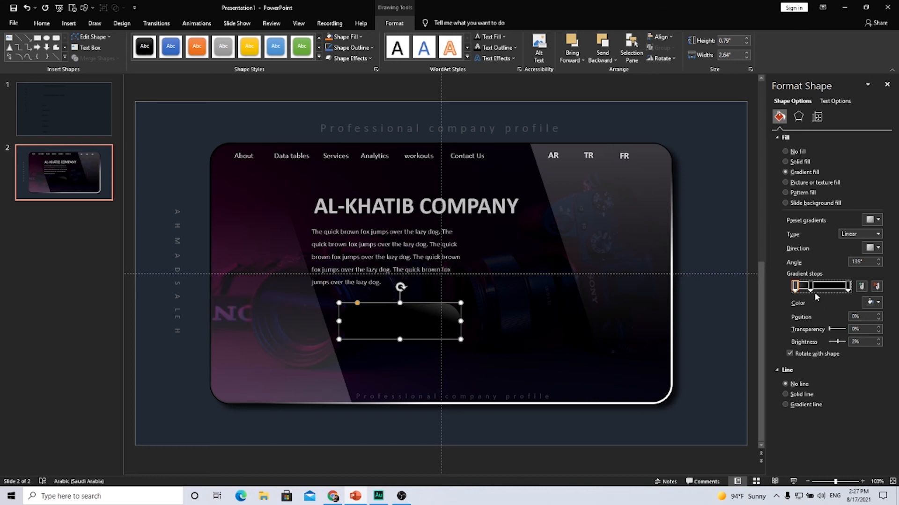
pyautogui.click(844, 286)
pyautogui.moveTo(843, 287); pyautogui.dragTo(833, 287)
pyautogui.moveTo(373, 315)
pyautogui.mouseDown()
pyautogui.moveTo(388, 313)
pyautogui.moveTo(374, 317)
pyautogui.mouseUp()
# - Give the pill shape a solid gray outline
pyautogui.click(786, 394)
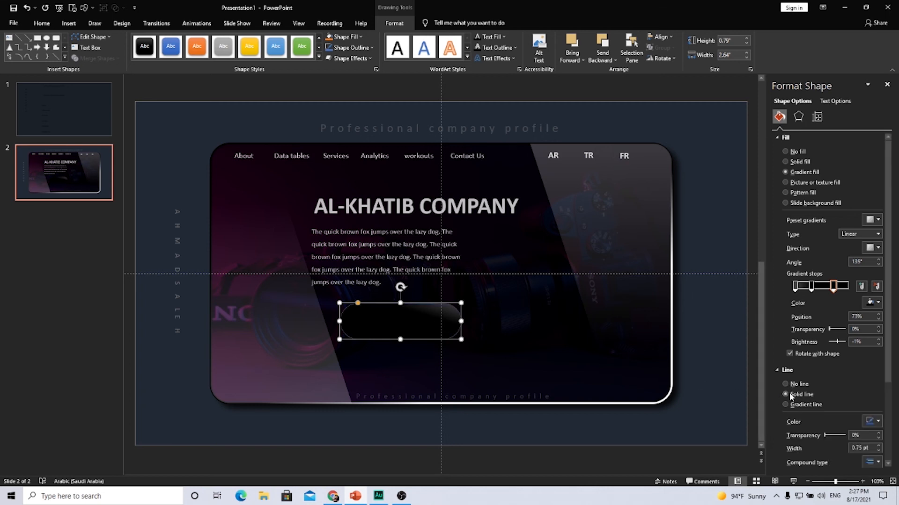
pyautogui.scroll(-2, 839, 394)
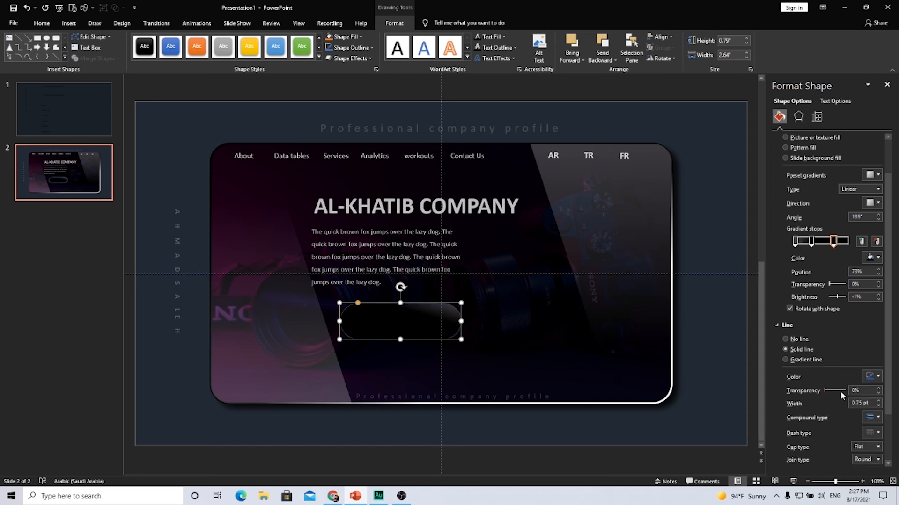
pyautogui.click(872, 377)
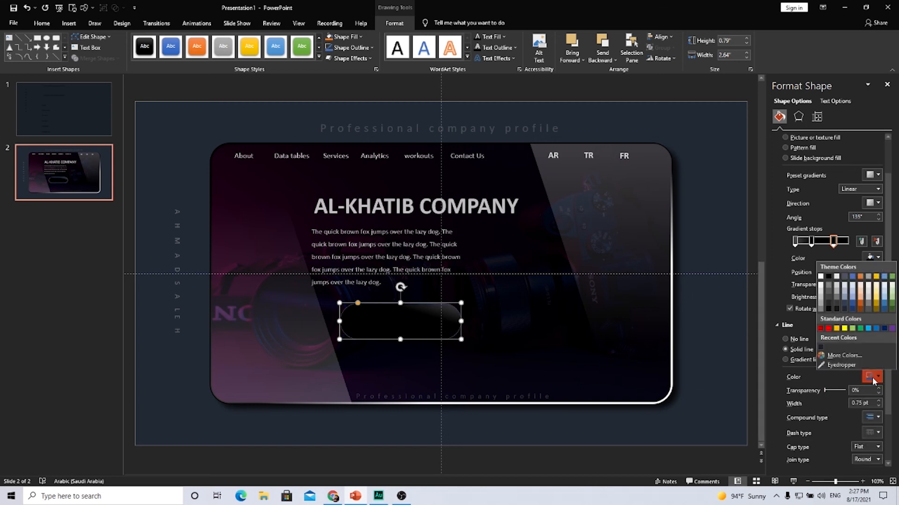
pyautogui.click(819, 298)
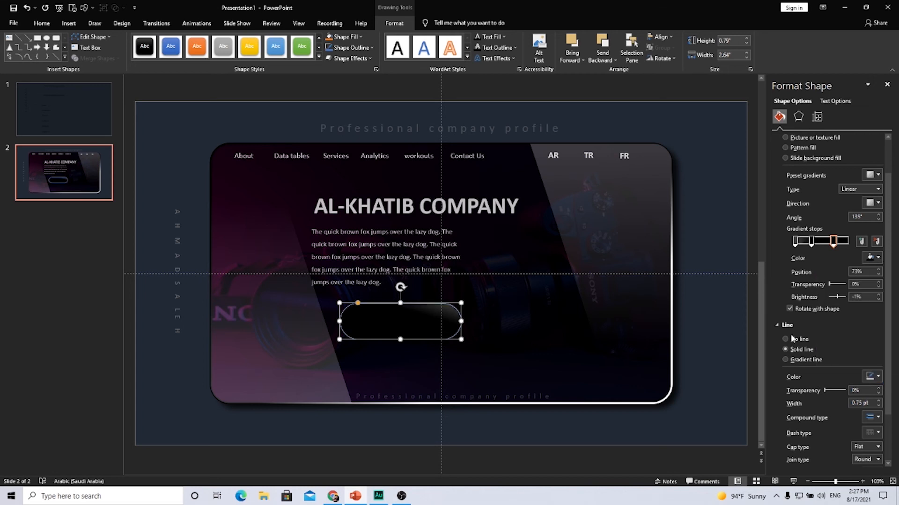
pyautogui.click(502, 312)
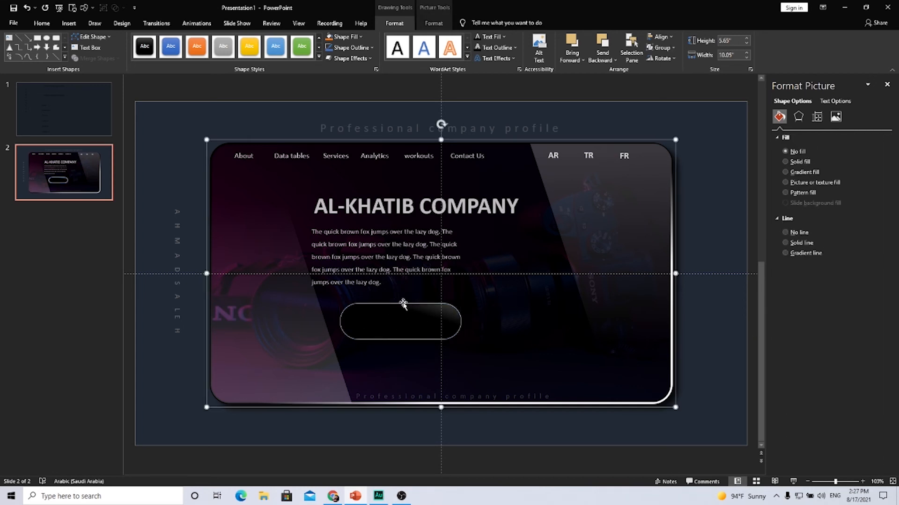
# - Add a centered outer shadow to the pill, color it light gray and set its blur to 23 pt
pyautogui.click(396, 321)
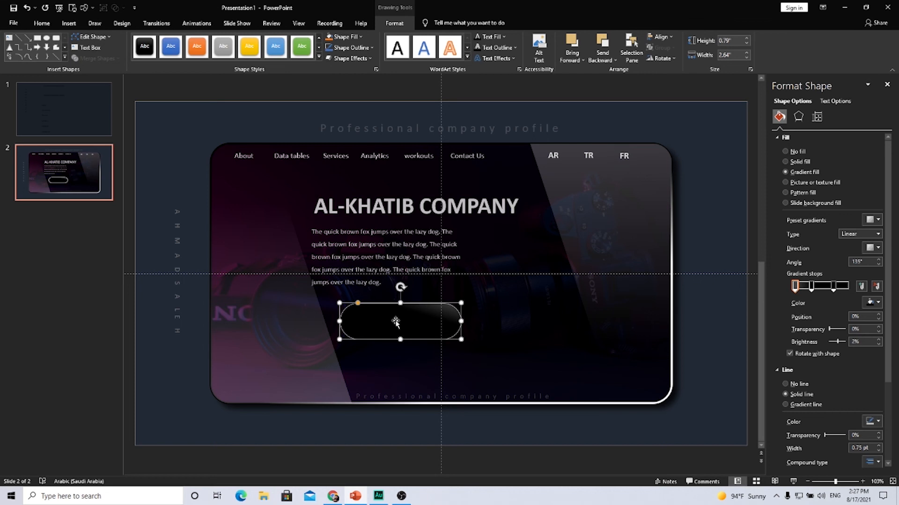
pyautogui.click(799, 117)
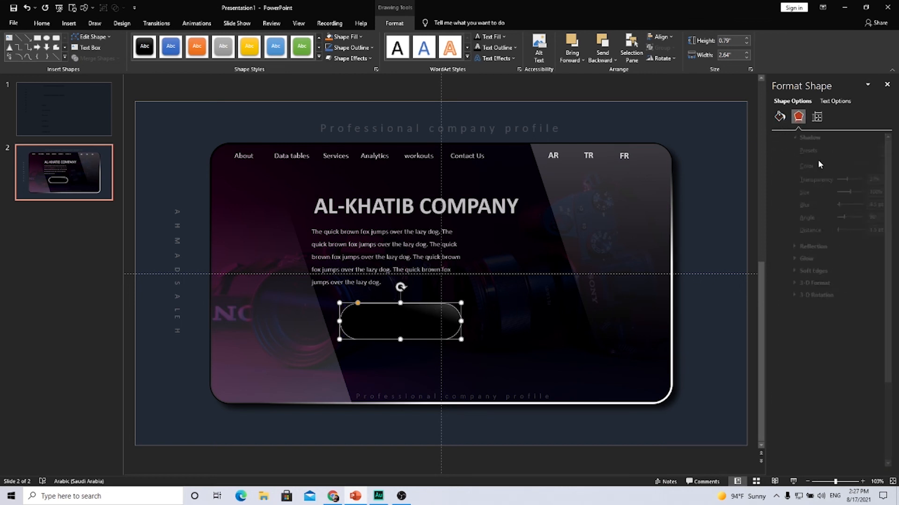
pyautogui.click(872, 150)
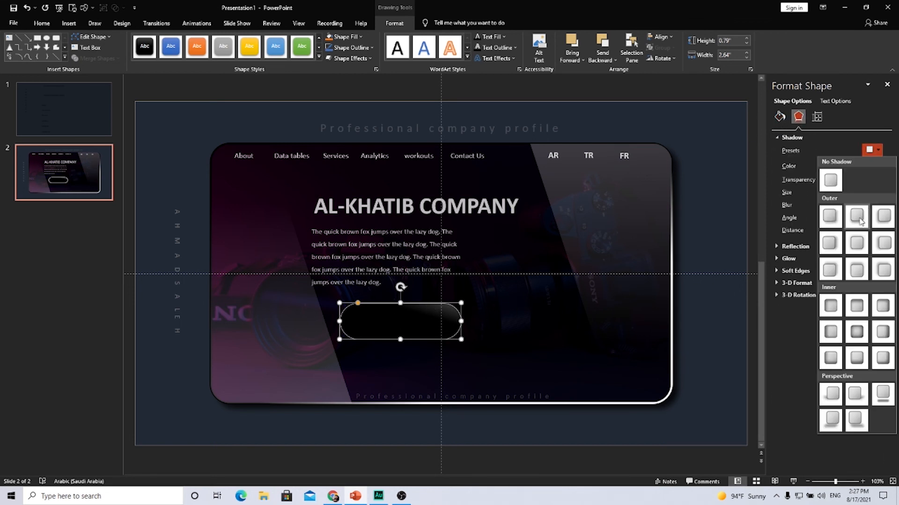
pyautogui.click(858, 244)
pyautogui.click(872, 166)
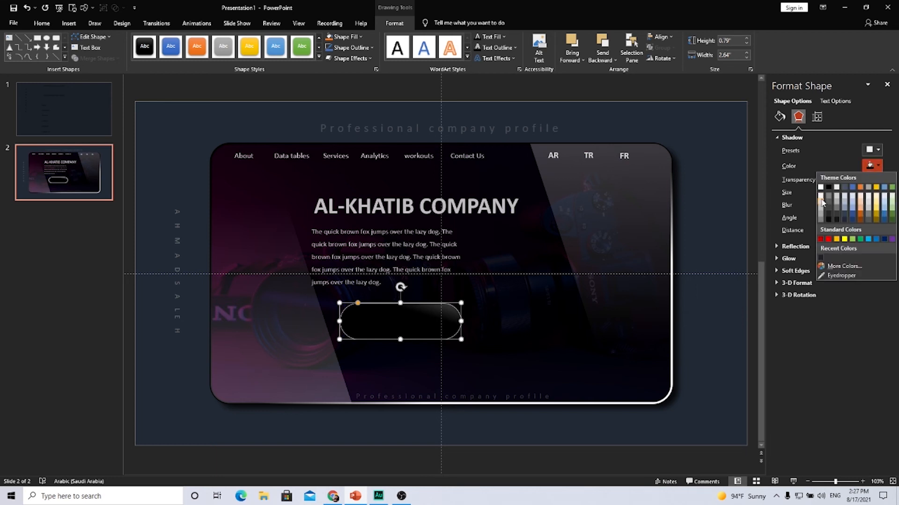
pyautogui.click(821, 199)
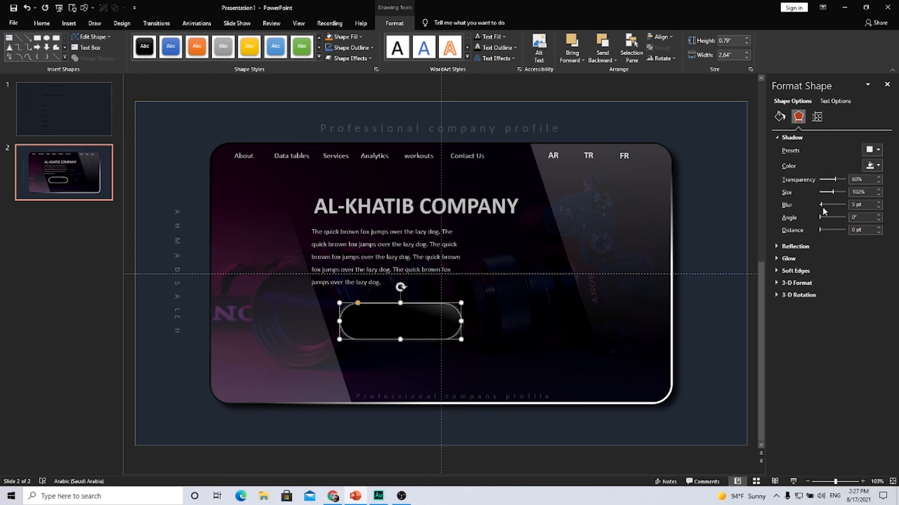
pyautogui.moveTo(823, 210); pyautogui.dragTo(829, 210)
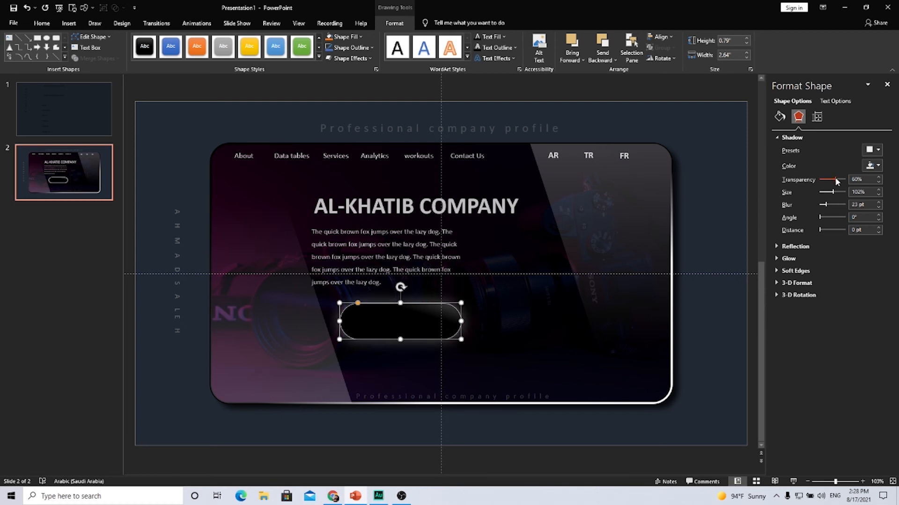
# - Set the pill shadow's transparency to 69% and add the text "More" inside the pill
pyautogui.moveTo(833, 180)
pyautogui.mouseDown()
pyautogui.moveTo(825, 179)
pyautogui.moveTo(834, 181)
pyautogui.mouseUp()
pyautogui.click(541, 314)
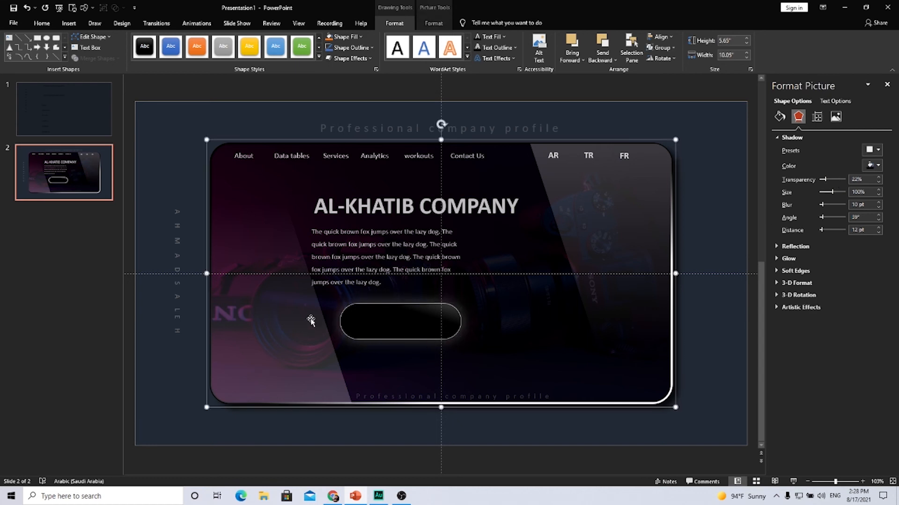
pyautogui.click(379, 319)
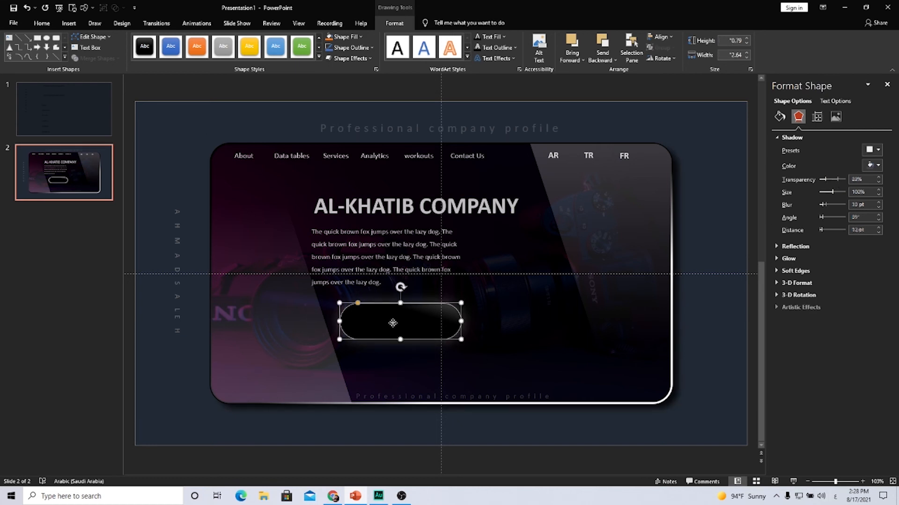
pyautogui.rightClick(392, 322)
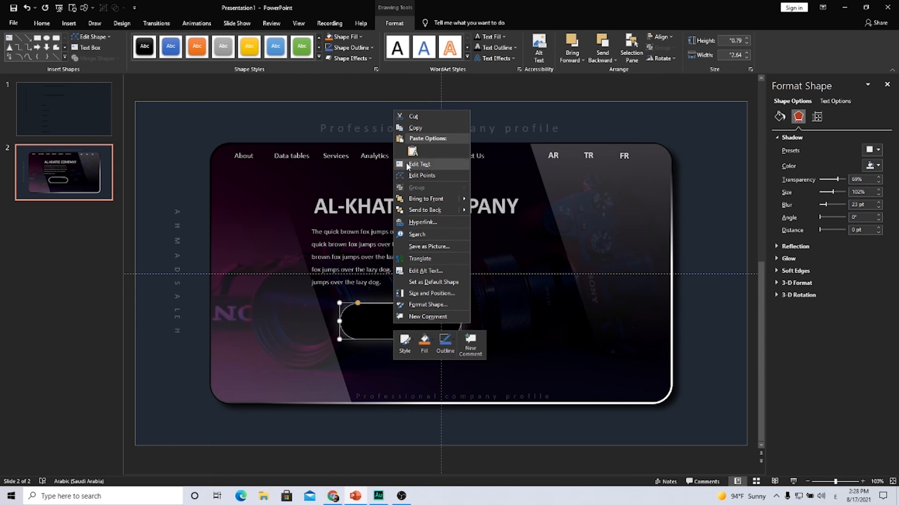
pyautogui.click(409, 165)
pyautogui.write('More')
# - Format the pill's label as left-aligned, 28 pt, bold, light gray text
pyautogui.doubleClick(400, 321)
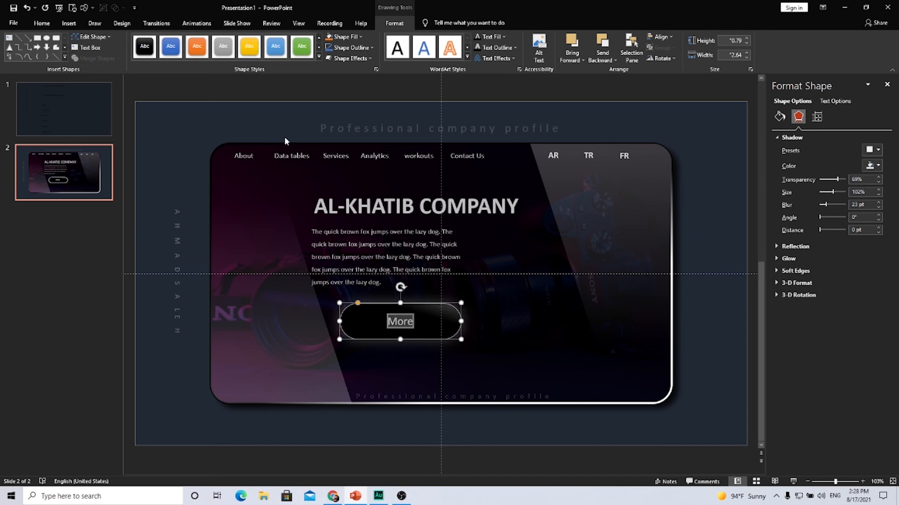
pyautogui.click(41, 23)
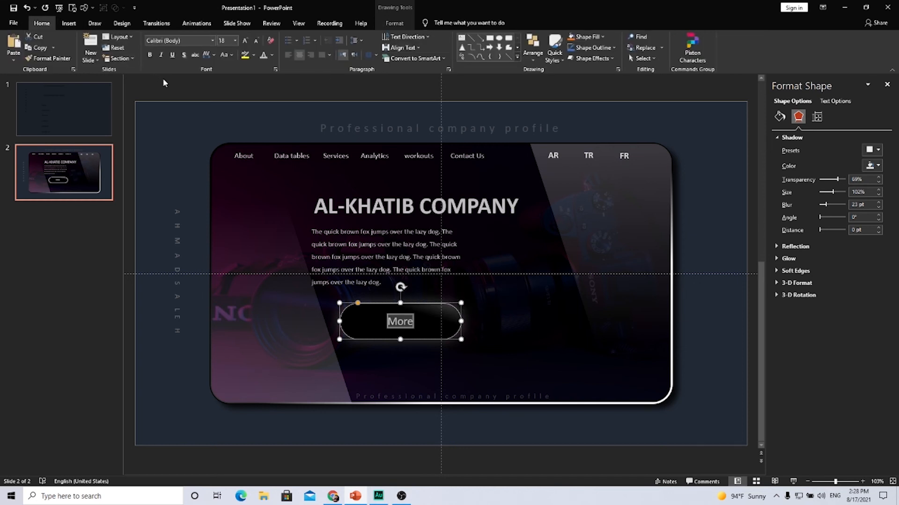
pyautogui.click(289, 55)
pyautogui.click(246, 40)
pyautogui.click(246, 40)
pyautogui.click(246, 40)
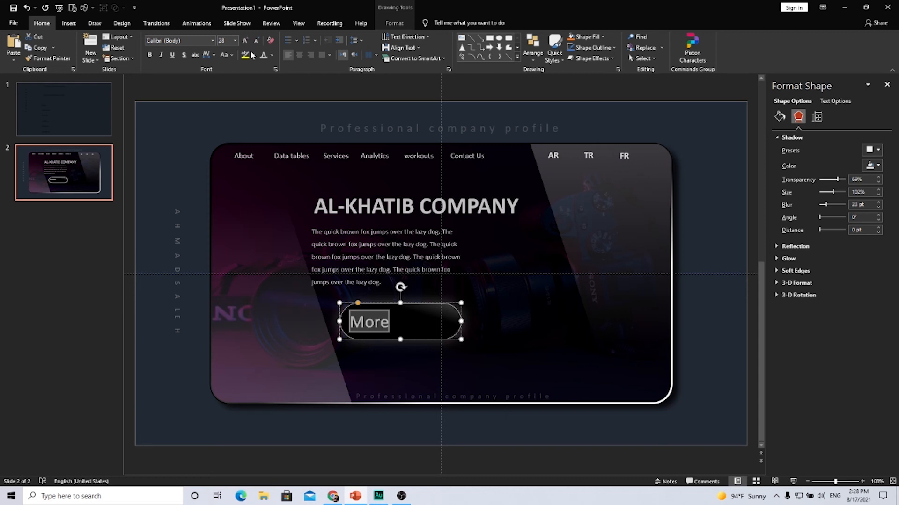
pyautogui.click(150, 55)
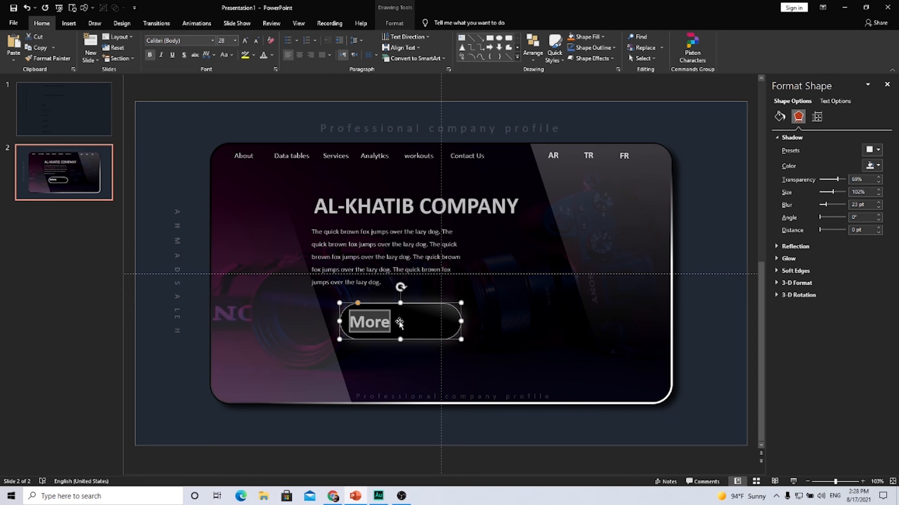
pyautogui.click(402, 322)
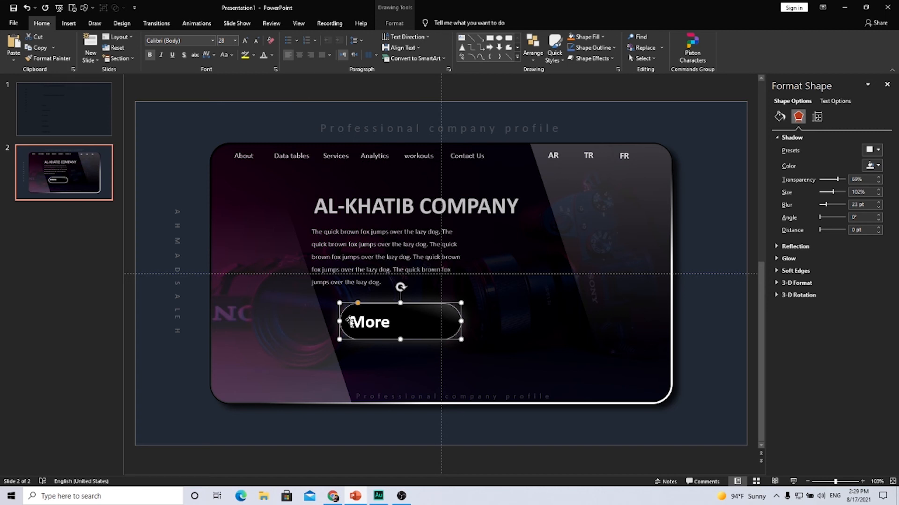
pyautogui.click(272, 56)
pyautogui.click(266, 97)
# - Draw a horizontal line arrow about 0.95" long pointing right, beside the More pill
pyautogui.click(69, 23)
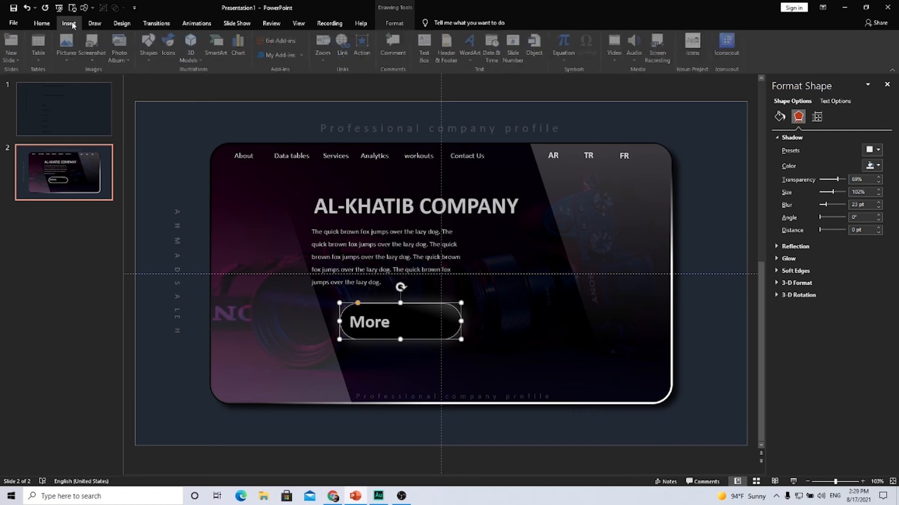
pyautogui.click(149, 56)
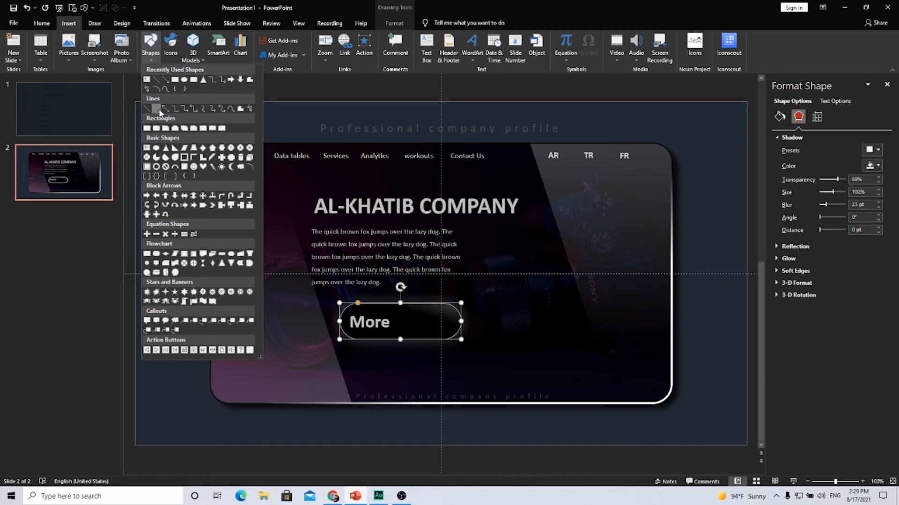
pyautogui.click(159, 112)
pyautogui.moveTo(512, 332); pyautogui.dragTo(556, 330)
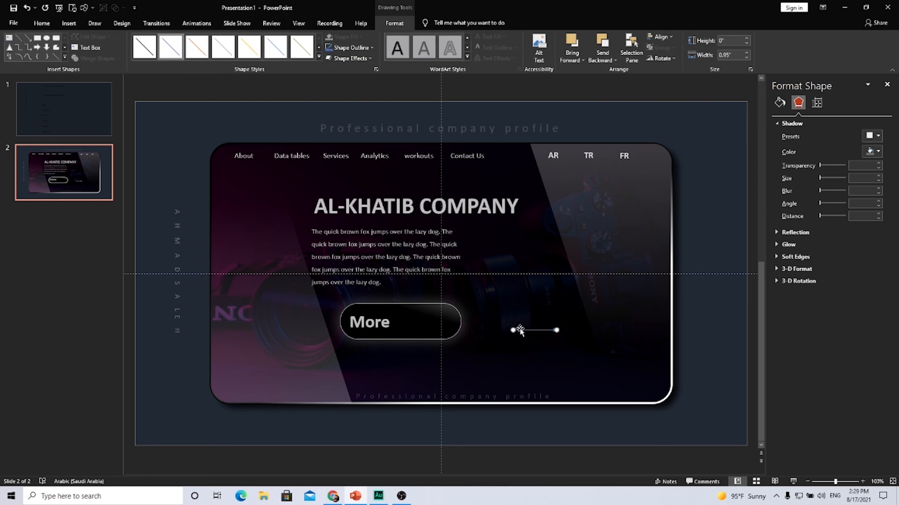
# - Give the arrow a gray 3 pt outline and place it inside the pill, right of the More label
pyautogui.click(351, 47)
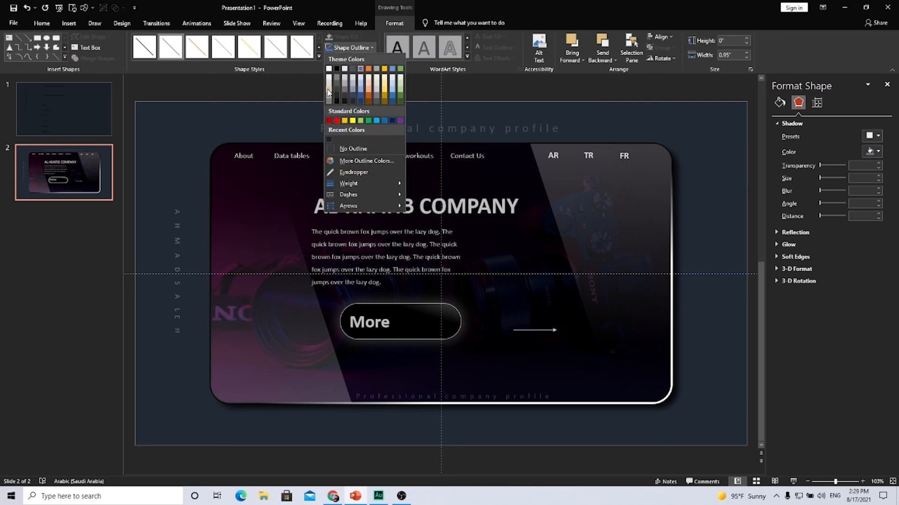
pyautogui.click(328, 92)
pyautogui.click(351, 47)
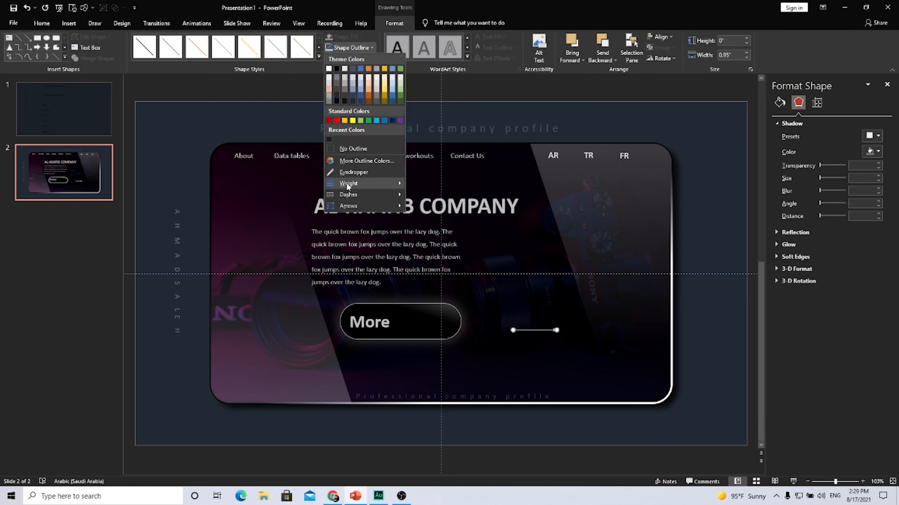
pyautogui.moveTo(348, 188)
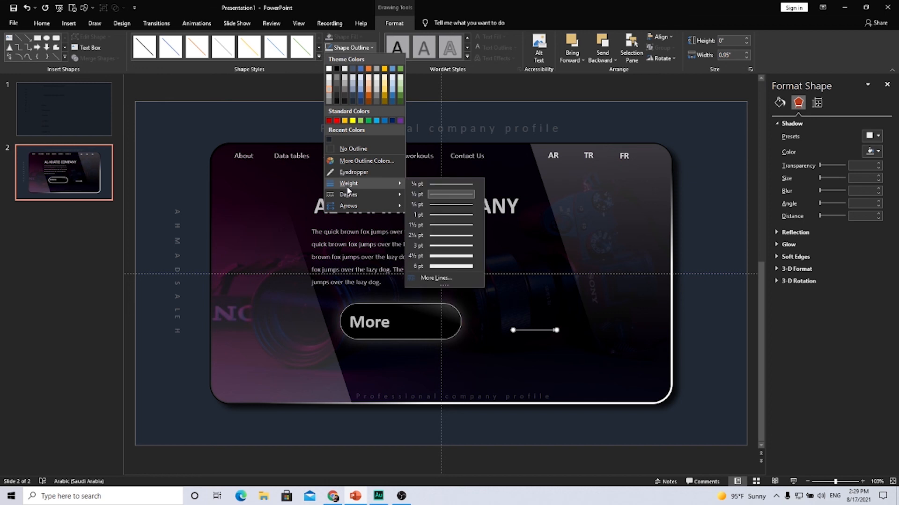
pyautogui.click(440, 250)
pyautogui.moveTo(532, 330); pyautogui.dragTo(426, 324)
pyautogui.click(500, 312)
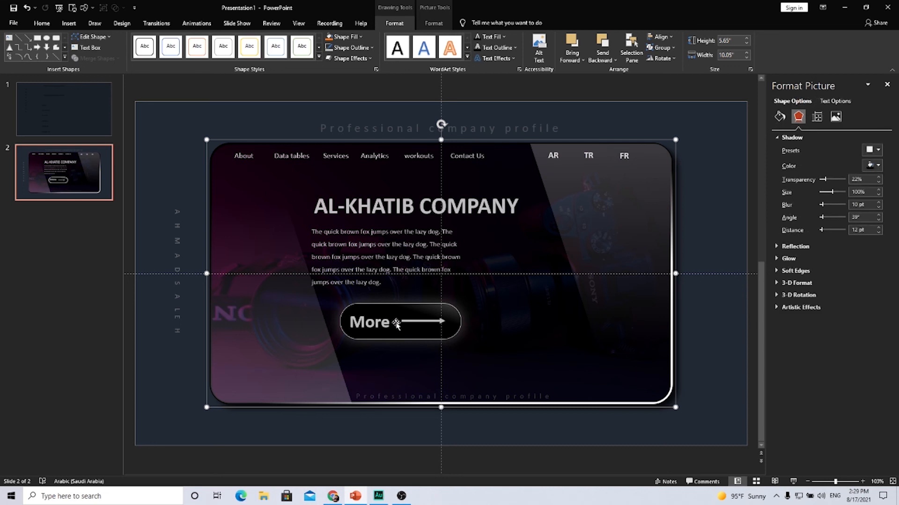
pyautogui.click(375, 322)
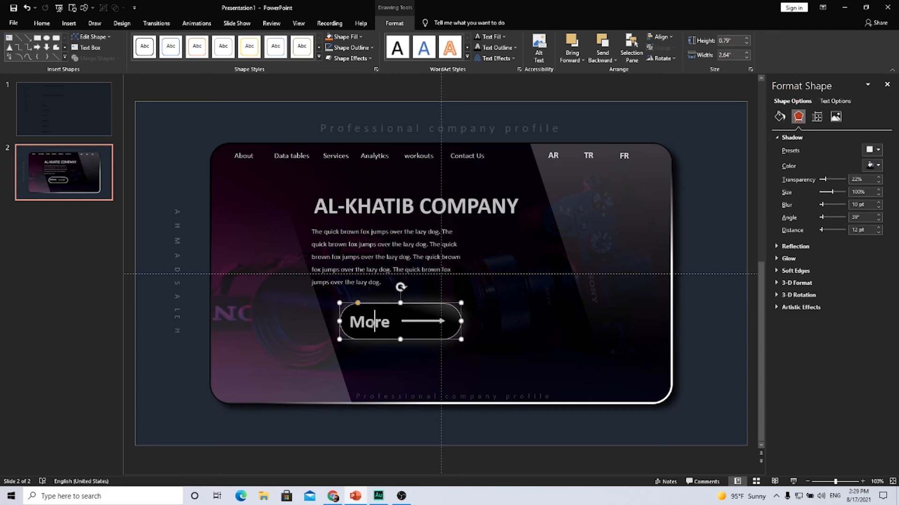
pyautogui.click(420, 322)
pyautogui.click(508, 322)
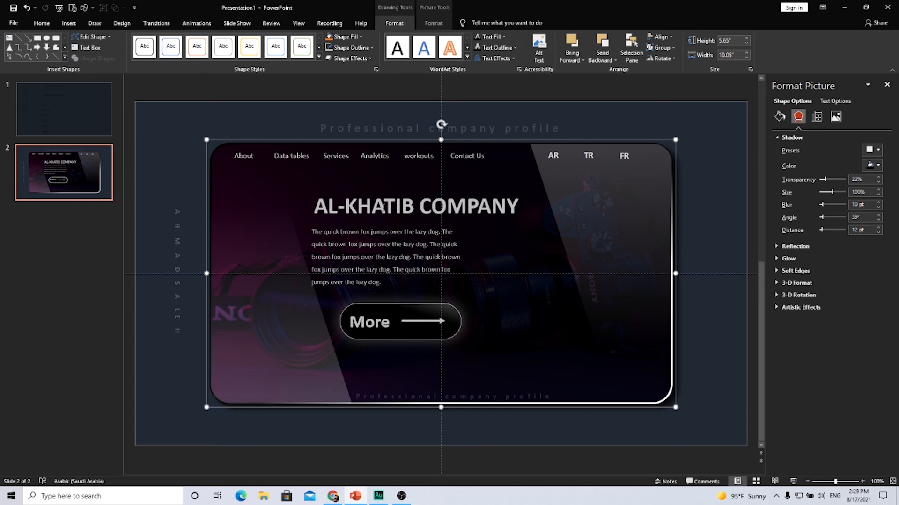
# - Duplicate the AL-KHATIB COMPANY title straight down to the card's bottom edge
pyautogui.click(383, 209)
pyautogui.click(395, 190)
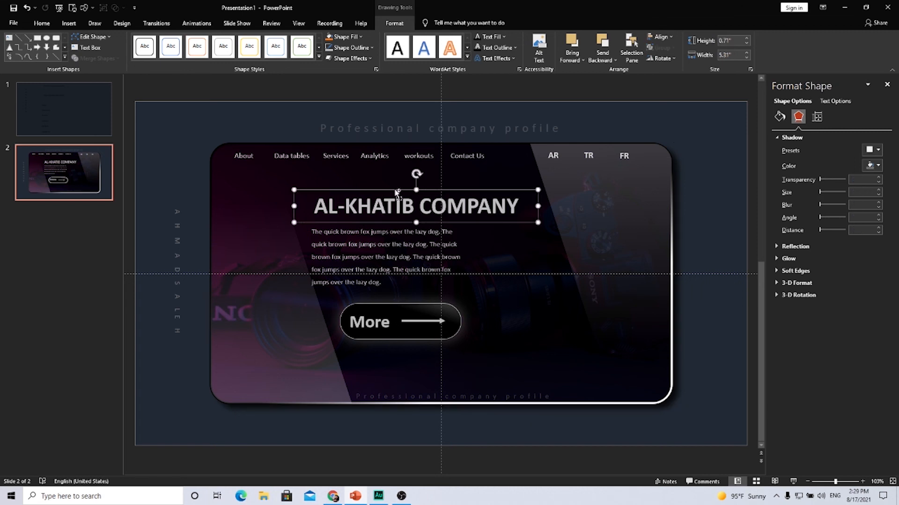
pyautogui.moveTo(397, 193); pyautogui.dragTo(469, 392)
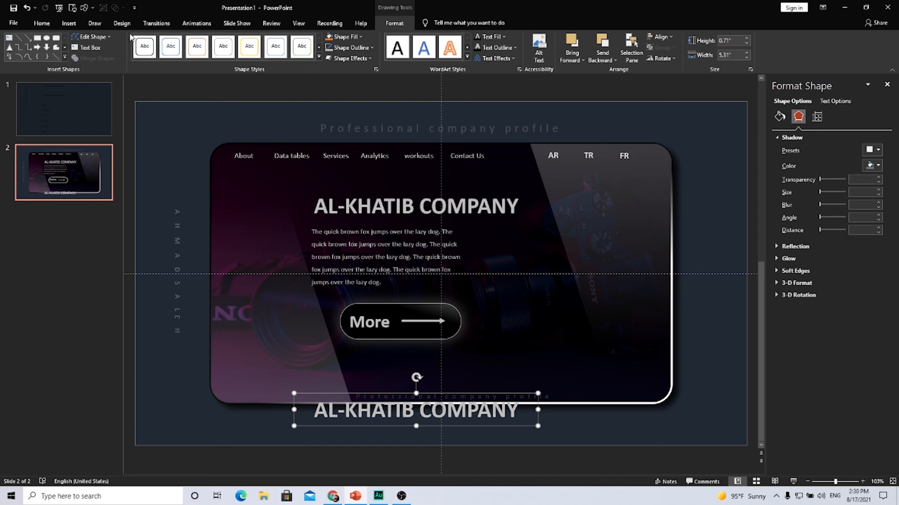
# - Enlarge the lower title copy to 88 pt on one line, with its box about 11.38" wide, overlapping the card's bottom edge
pyautogui.click(42, 23)
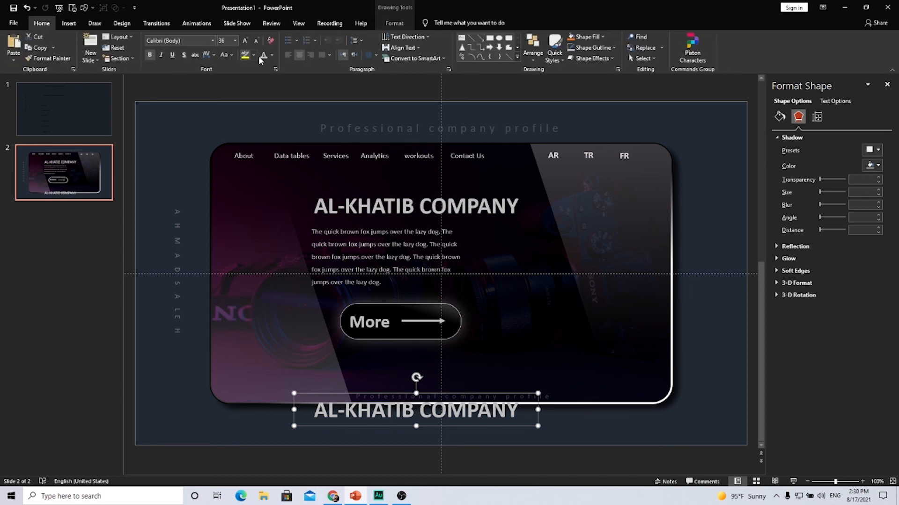
pyautogui.click(244, 41)
pyautogui.click(244, 42)
pyautogui.click(244, 42)
pyautogui.click(243, 41)
pyautogui.click(244, 41)
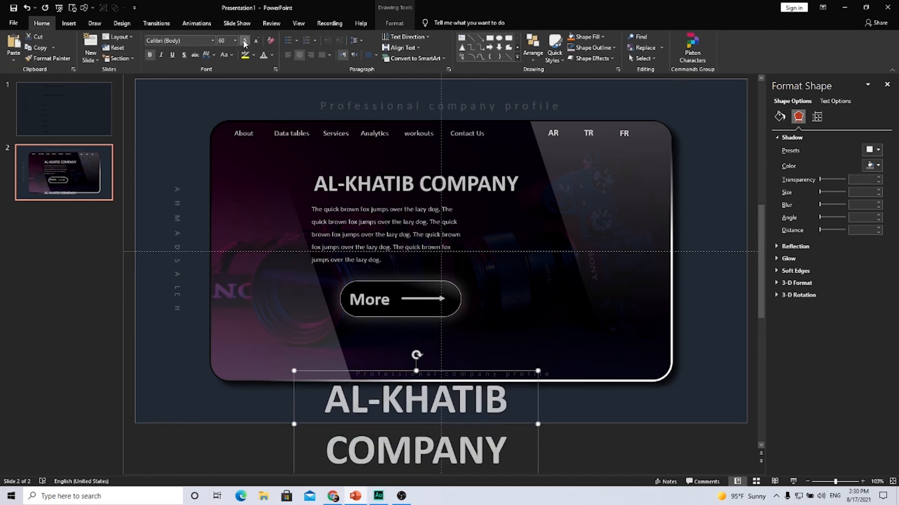
pyautogui.click(244, 42)
pyautogui.moveTo(538, 428); pyautogui.dragTo(678, 423)
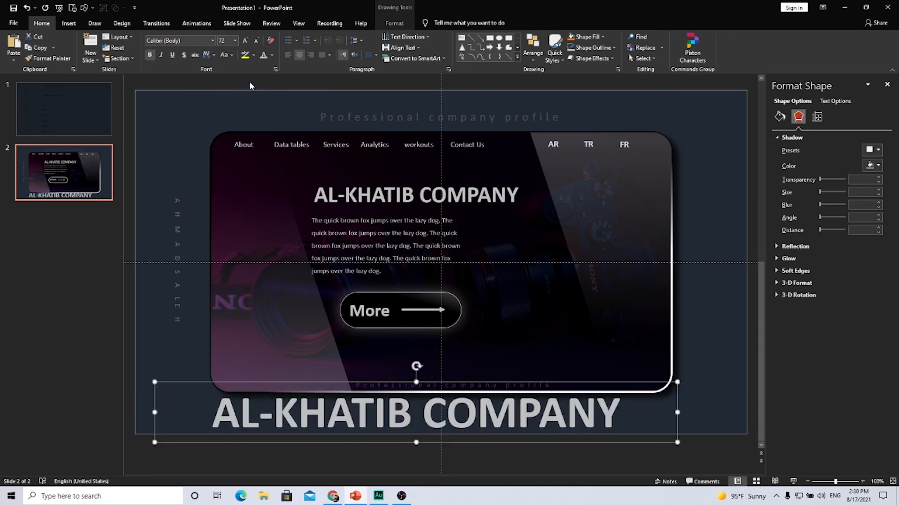
pyautogui.click(248, 41)
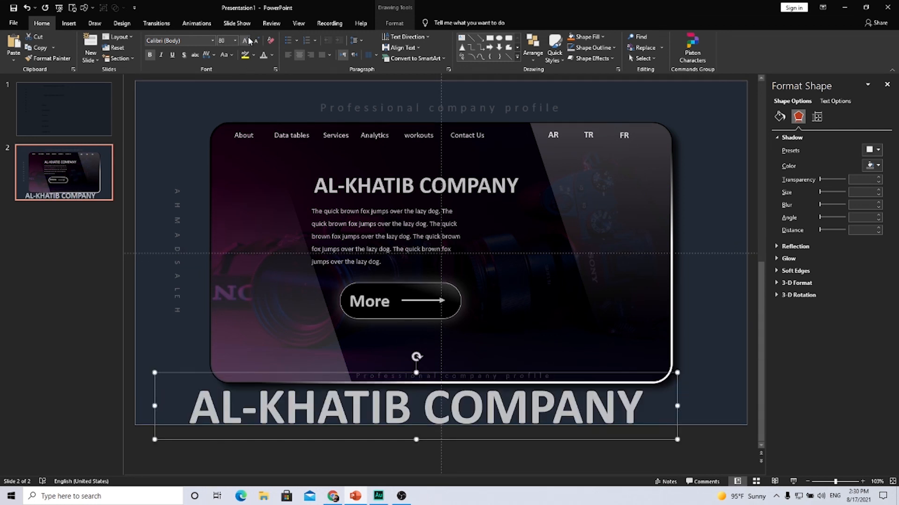
pyautogui.click(248, 40)
pyautogui.moveTo(677, 377); pyautogui.dragTo(706, 361)
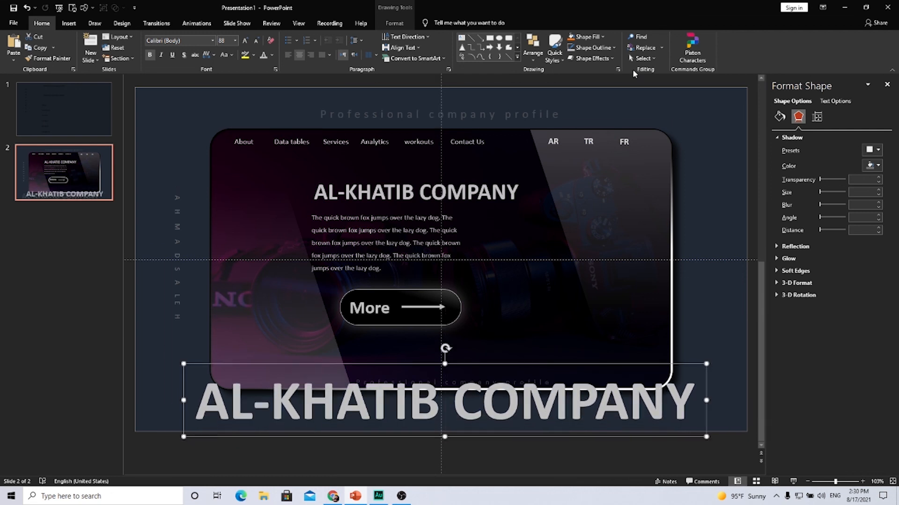
# - Center the large title copy horizontally on the slide and send it behind the photo card
pyautogui.click(395, 23)
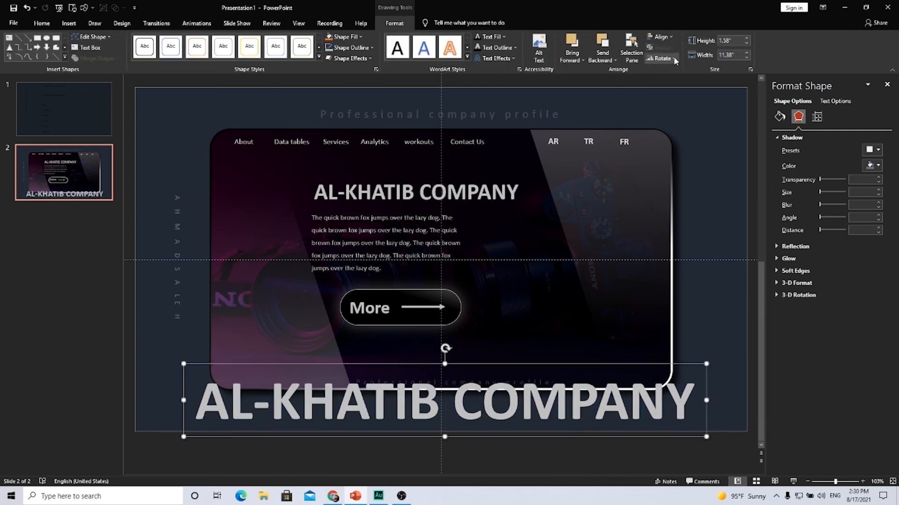
pyautogui.click(660, 36)
pyautogui.click(670, 61)
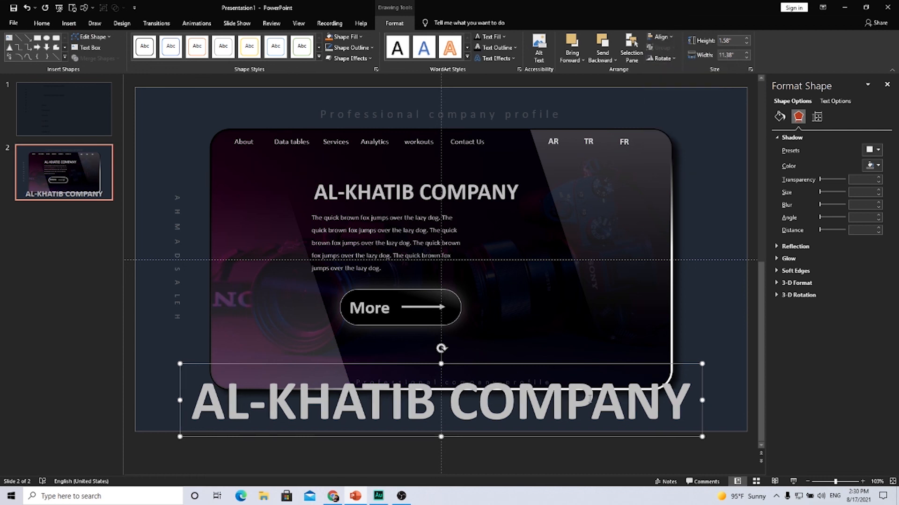
pyautogui.click(615, 64)
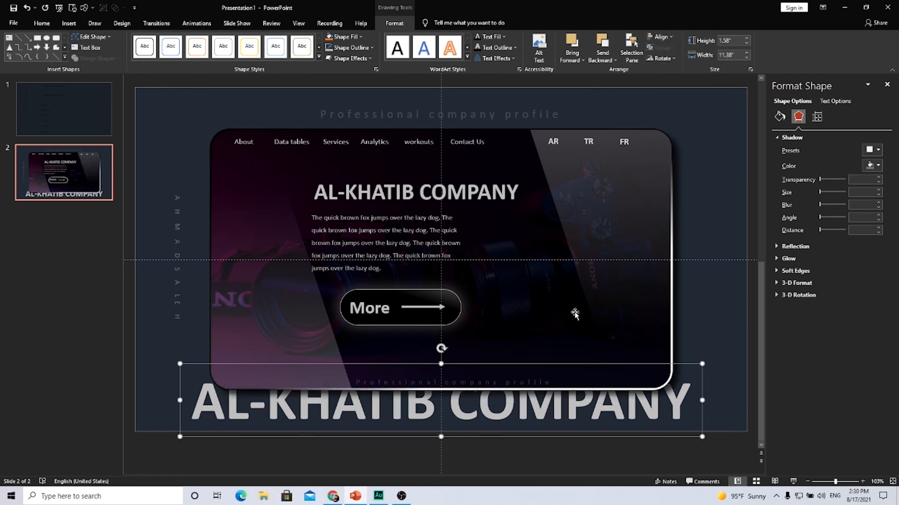
# - Set the large title's text fill transparency to 92% and add a 135° outer text shadow with 11% transparency
pyautogui.click(832, 104)
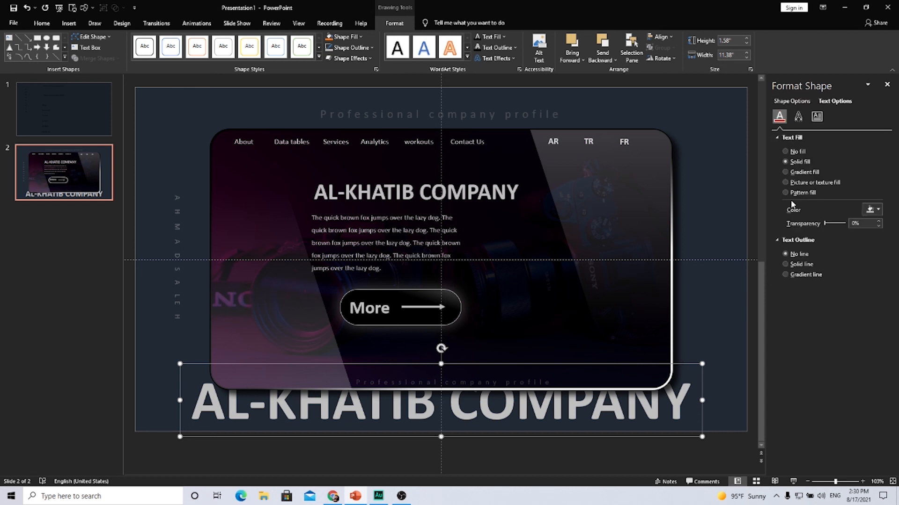
pyautogui.moveTo(824, 223); pyautogui.dragTo(844, 222)
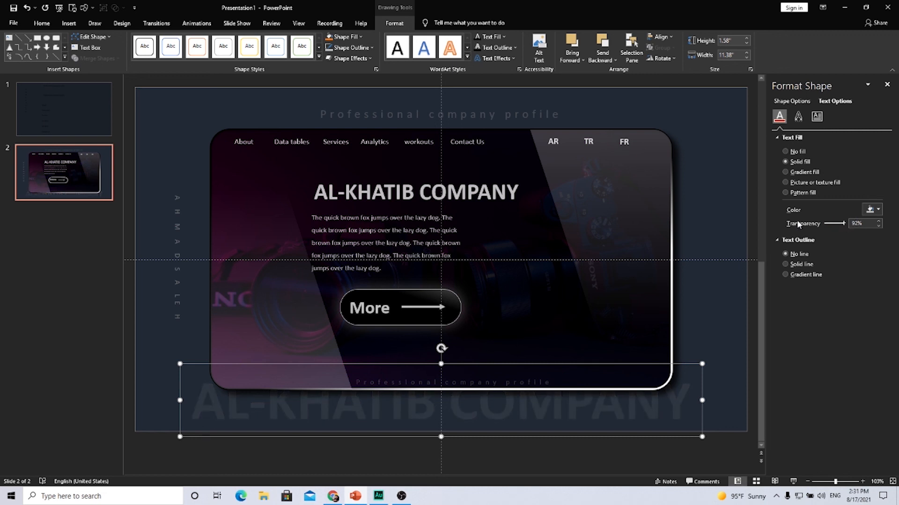
pyautogui.click(797, 117)
pyautogui.click(872, 150)
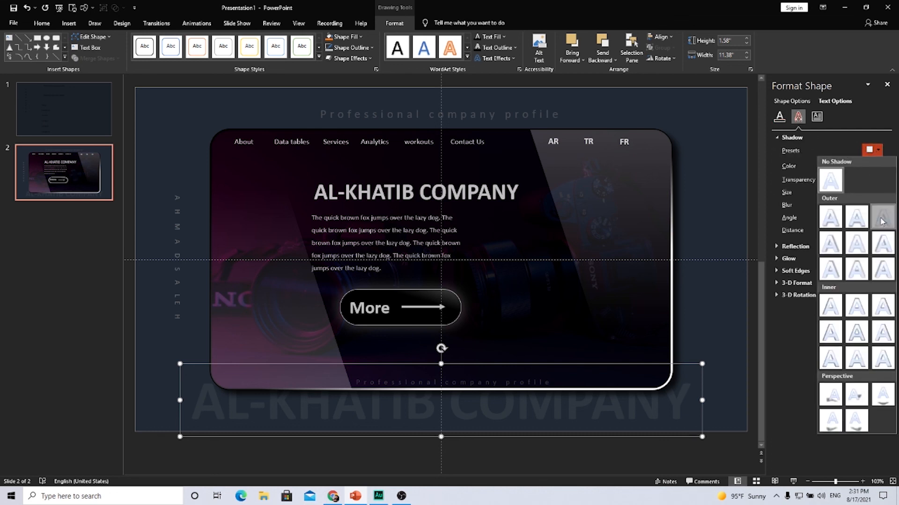
pyautogui.click(882, 218)
pyautogui.moveTo(834, 180); pyautogui.dragTo(822, 183)
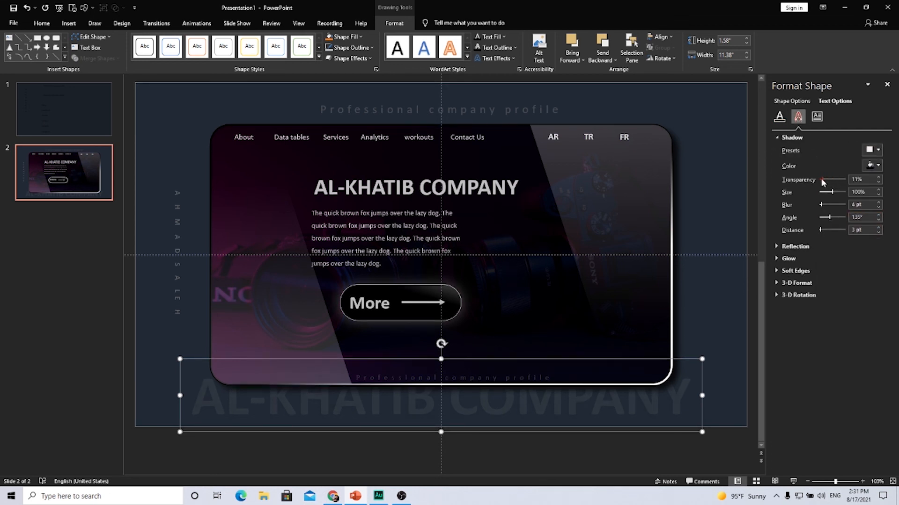
# - Darken the slide background's solid fill to custom color #10141A and preview the slide full screen
pyautogui.click(717, 367)
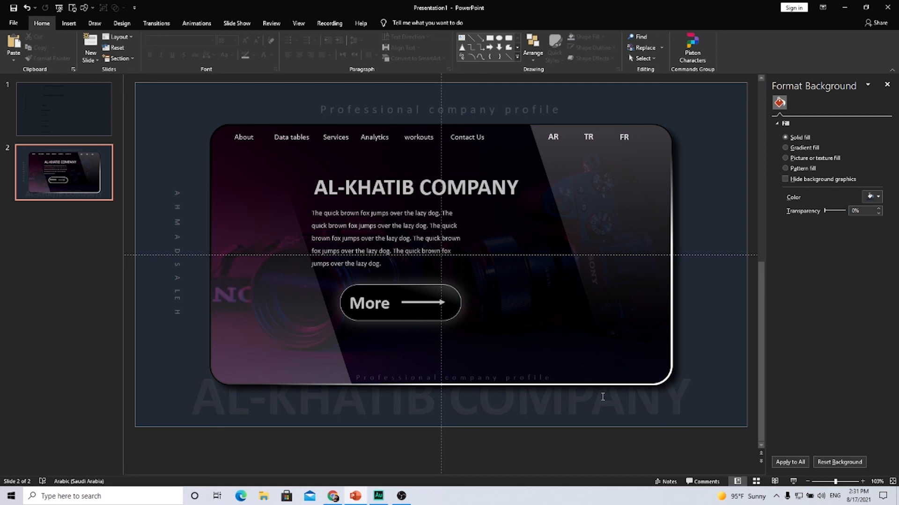
pyautogui.click(867, 196)
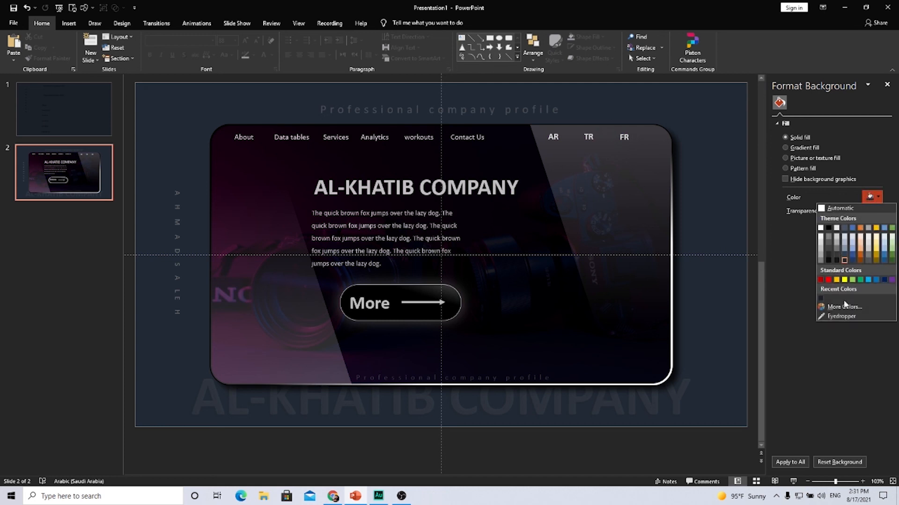
pyautogui.click(844, 307)
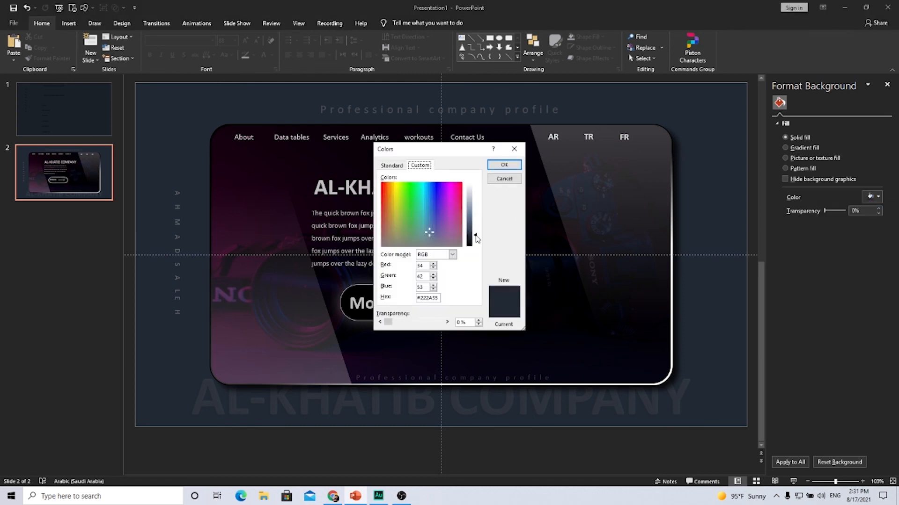
pyautogui.moveTo(476, 236); pyautogui.dragTo(477, 240)
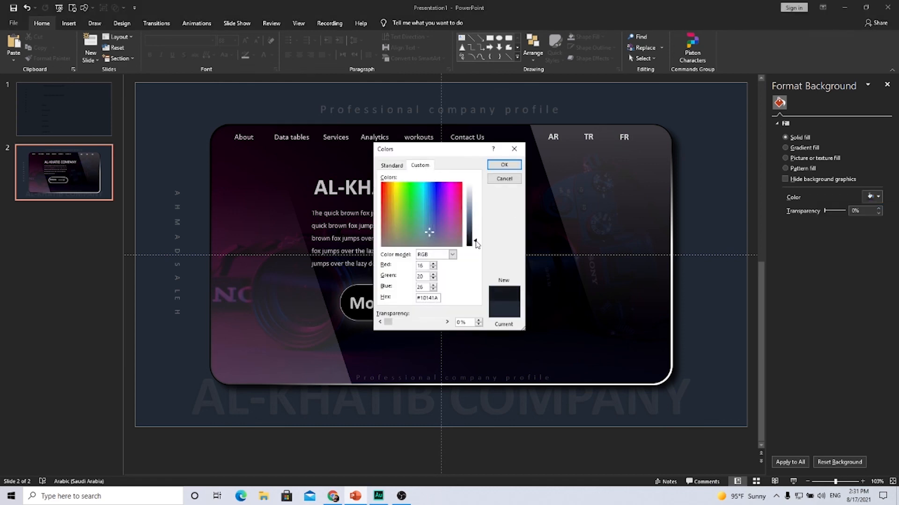
pyautogui.click(504, 165)
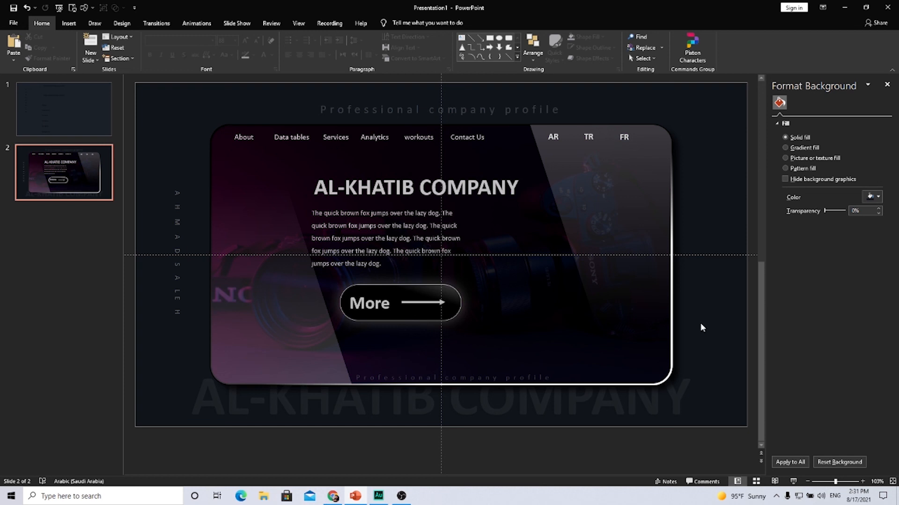
pyautogui.hotkey('shift', 'F5')
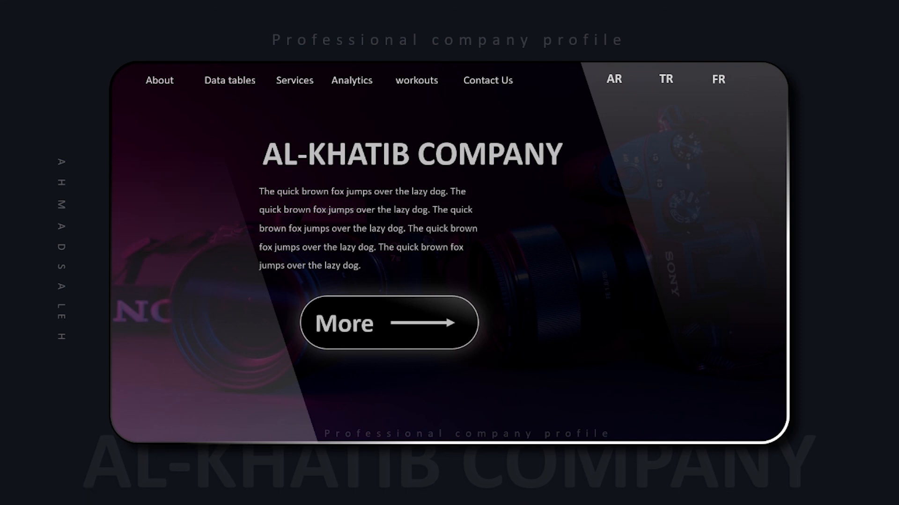
pyautogui.press('Escape')
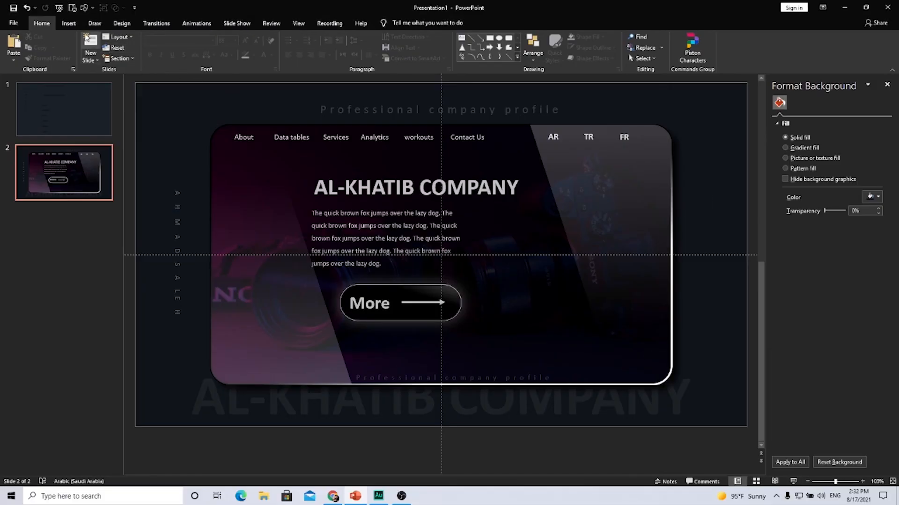
# - Draw a rounded rectangle about 5.92" high and 8.66" wide with reduced corner rounding, extending above the photo card, and center it horizontally on the slide
pyautogui.click(68, 23)
pyautogui.click(150, 46)
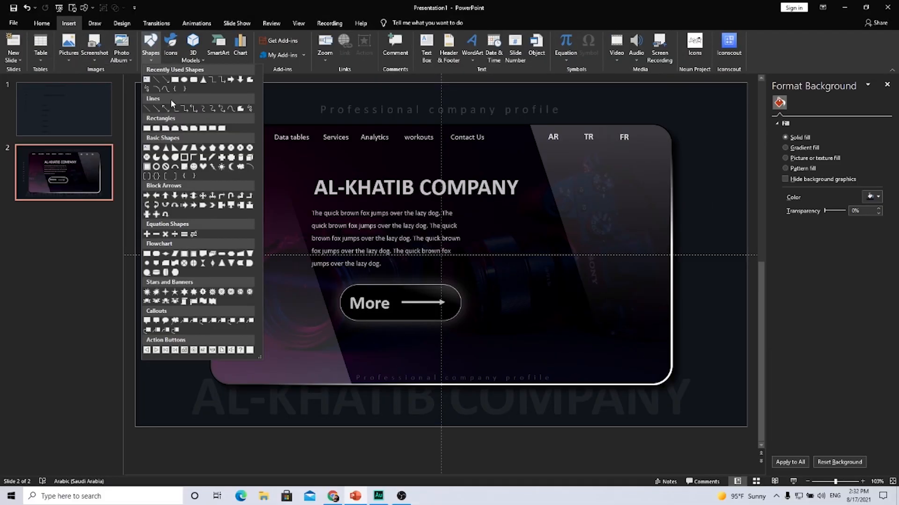
pyautogui.click(193, 80)
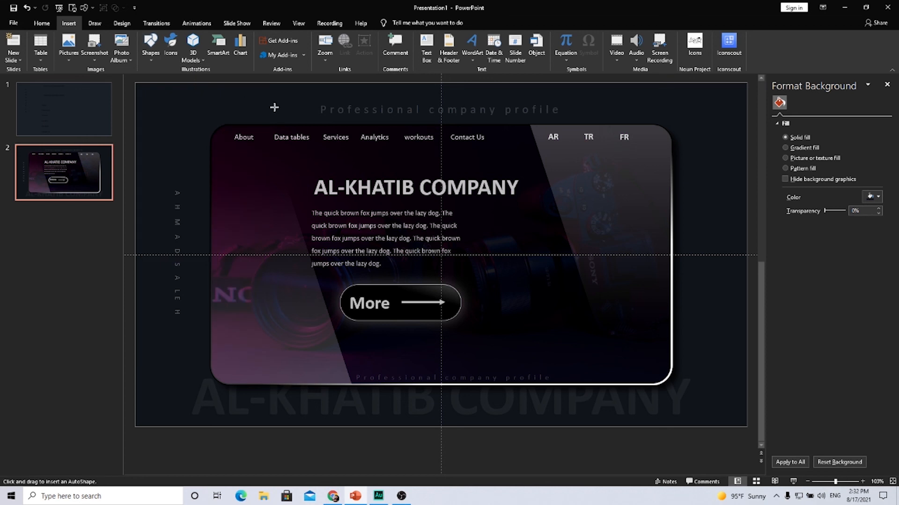
pyautogui.moveTo(250, 108); pyautogui.dragTo(646, 367)
pyautogui.moveTo(293, 111); pyautogui.dragTo(271, 110)
pyautogui.moveTo(449, 109); pyautogui.dragTo(449, 96)
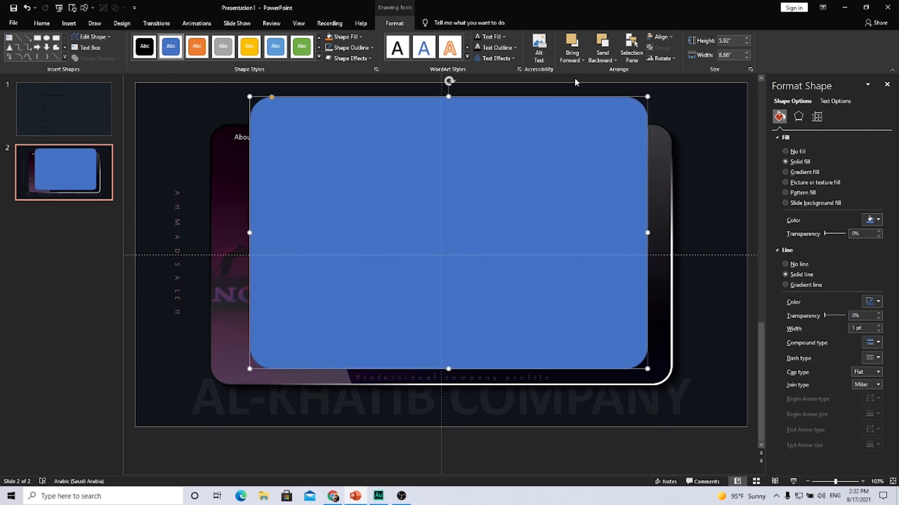
pyautogui.click(660, 36)
pyautogui.click(674, 60)
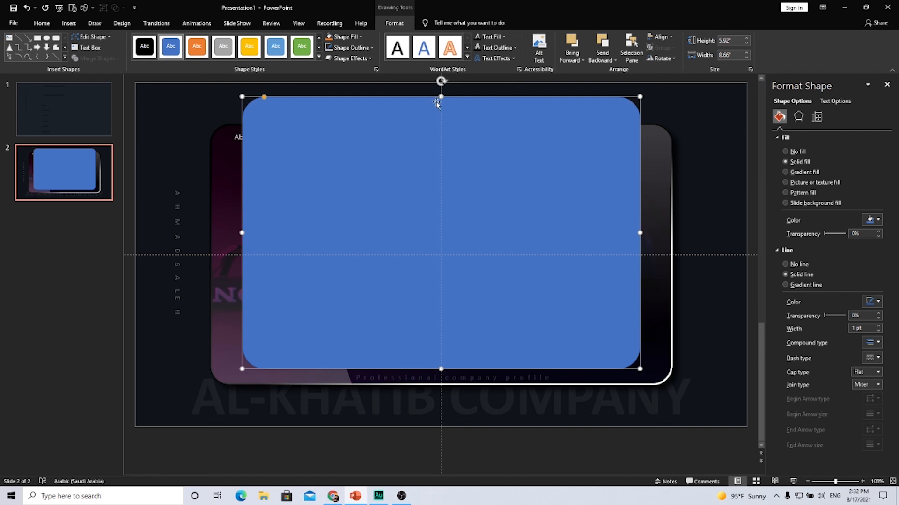
# - Remove the new rounded rectangle's fill and give it a light gray outline
pyautogui.click(347, 36)
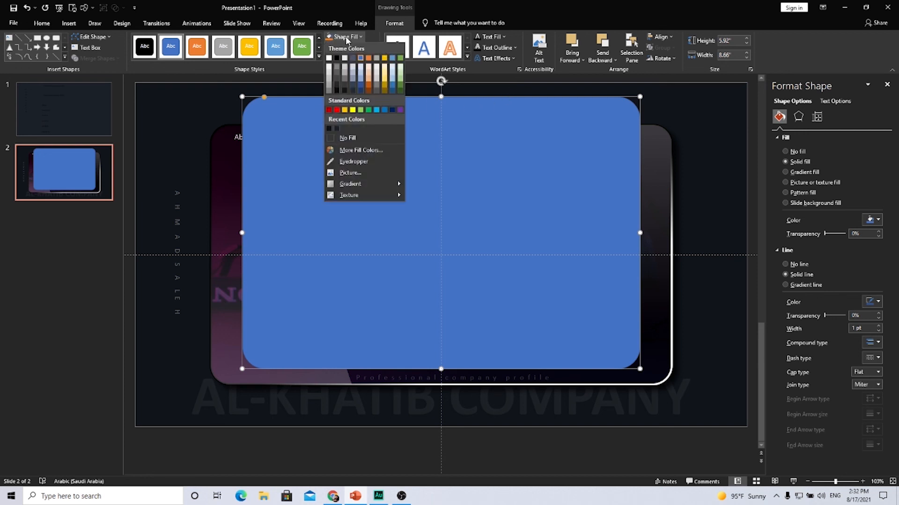
pyautogui.click(353, 138)
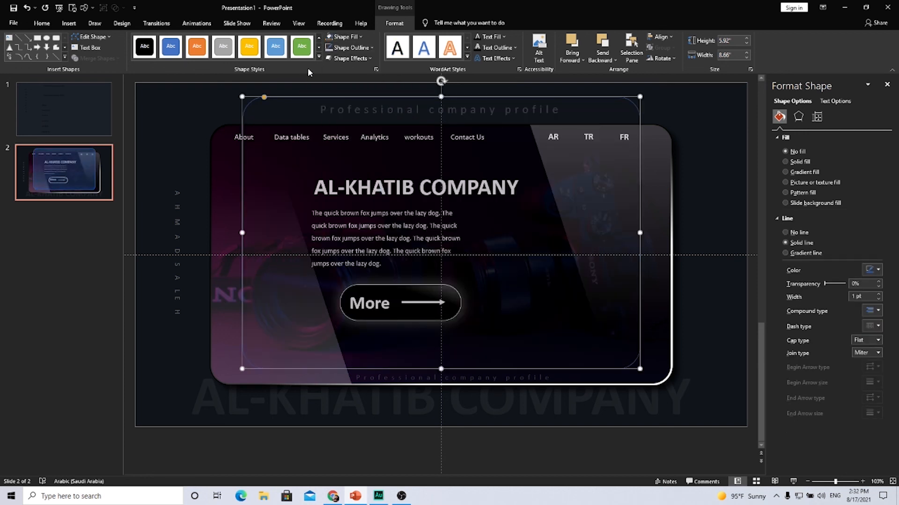
pyautogui.click(351, 47)
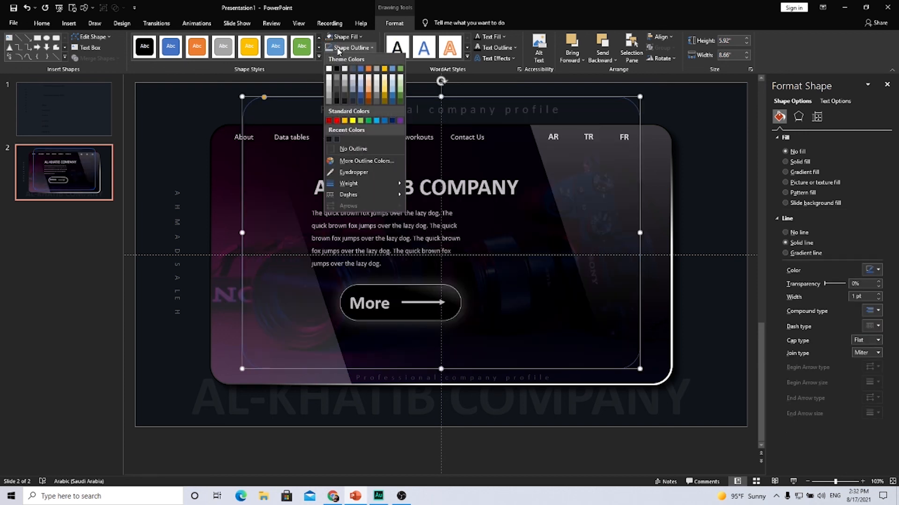
pyautogui.click(329, 89)
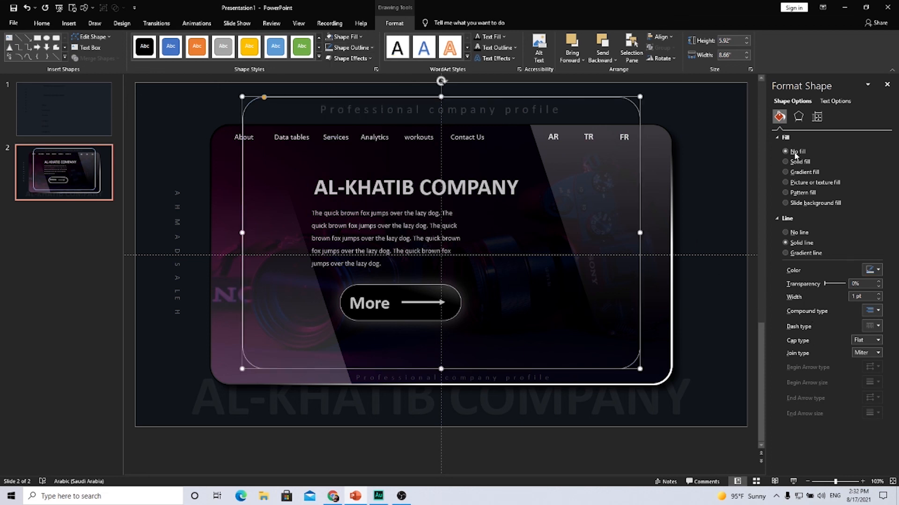
# - Set the frame outline's transparency to 60%, send the frame to the back behind the photo card, and preview the slide
pyautogui.moveTo(824, 283); pyautogui.dragTo(836, 283)
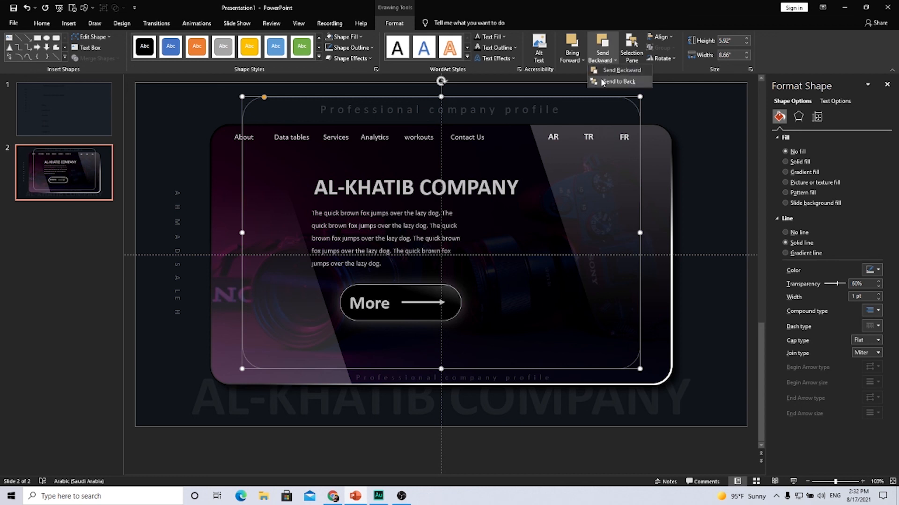
pyautogui.click(709, 128)
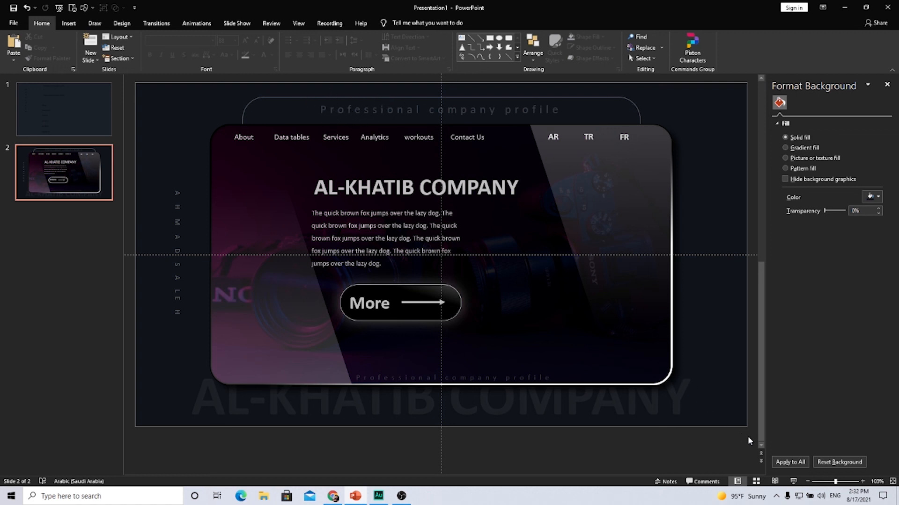
pyautogui.click(792, 482)
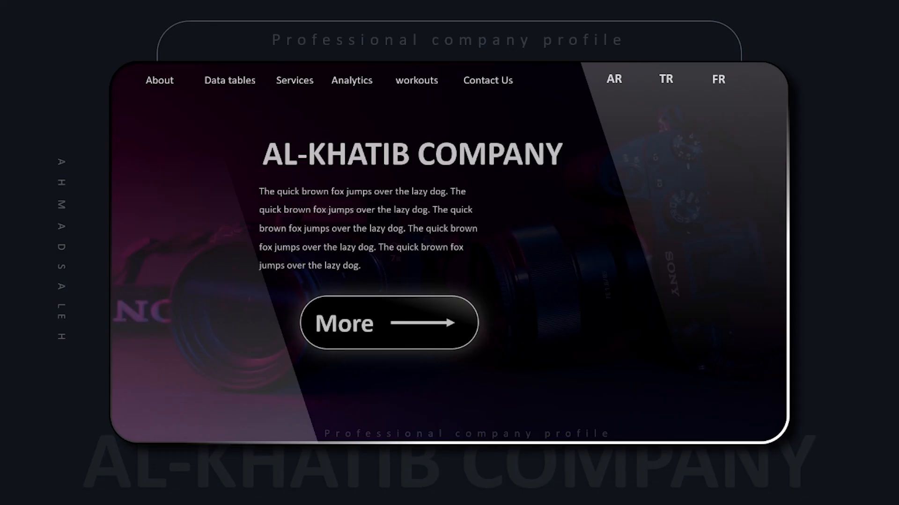